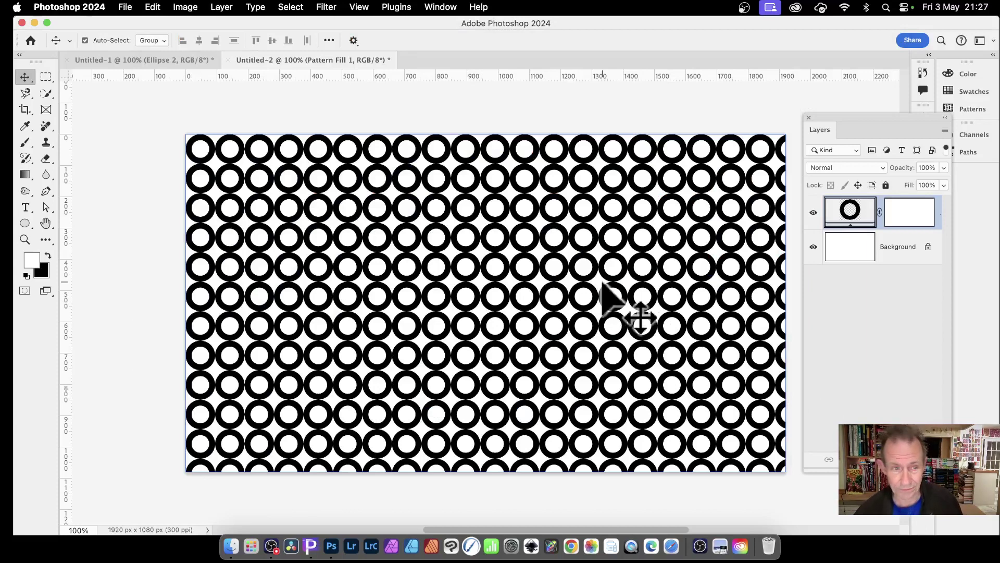
- Create a new blank 1920×1080 px, 300 ppi document from the Custom preset
left_click(125, 7)
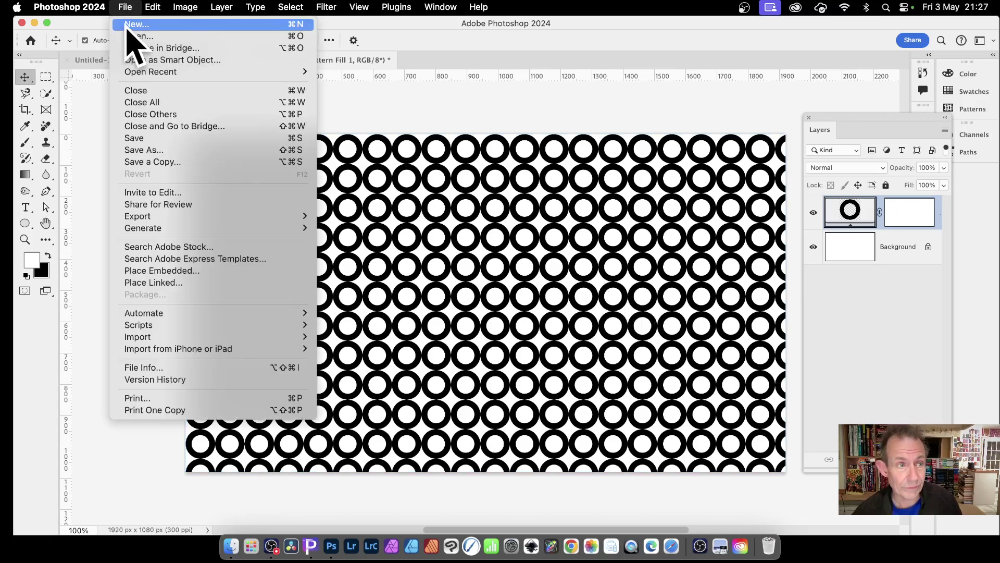
left_click(137, 37)
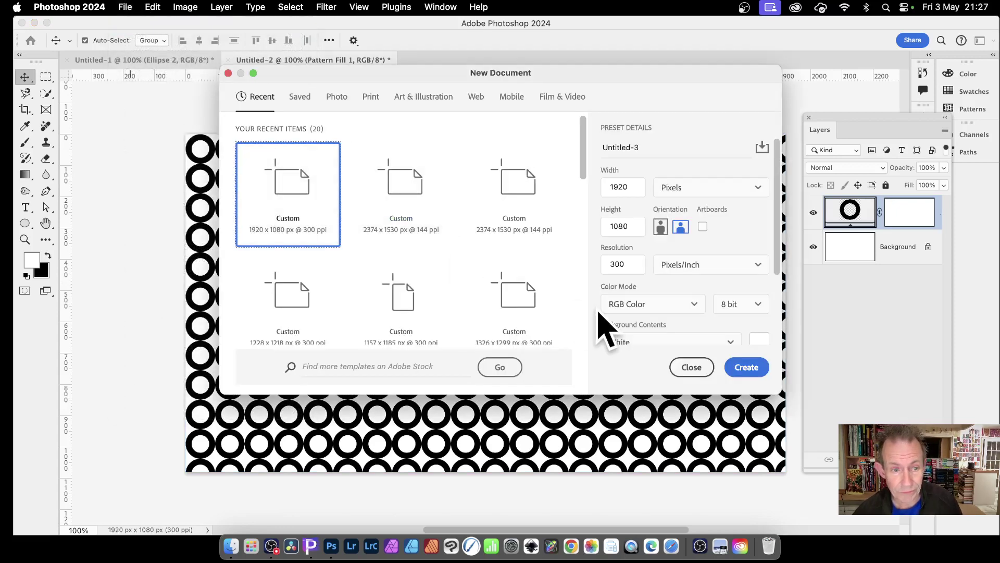
left_click(747, 366)
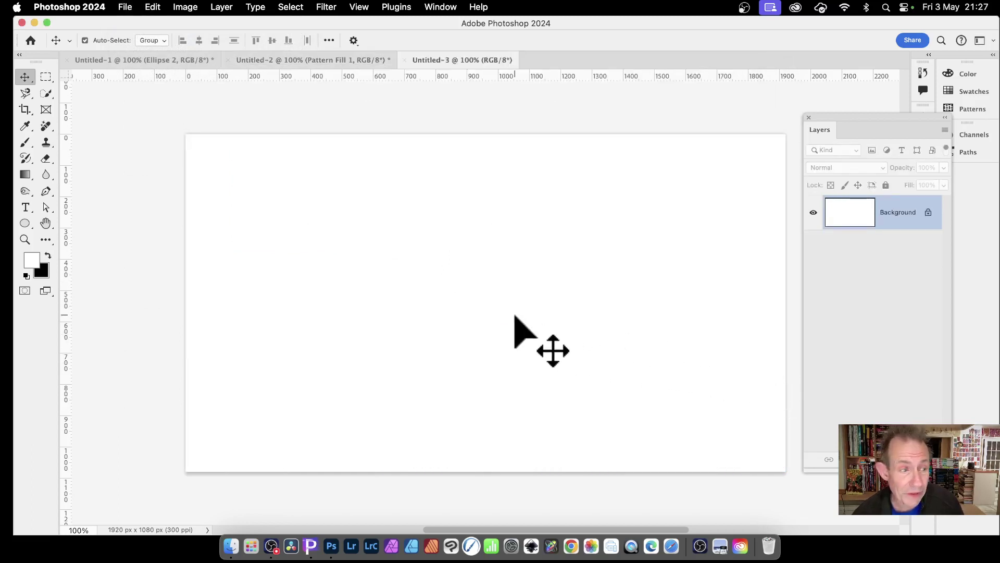
- With the Ellipse Tool, draw a large black circle and a smaller 469 px circle inside it
left_click(26, 223)
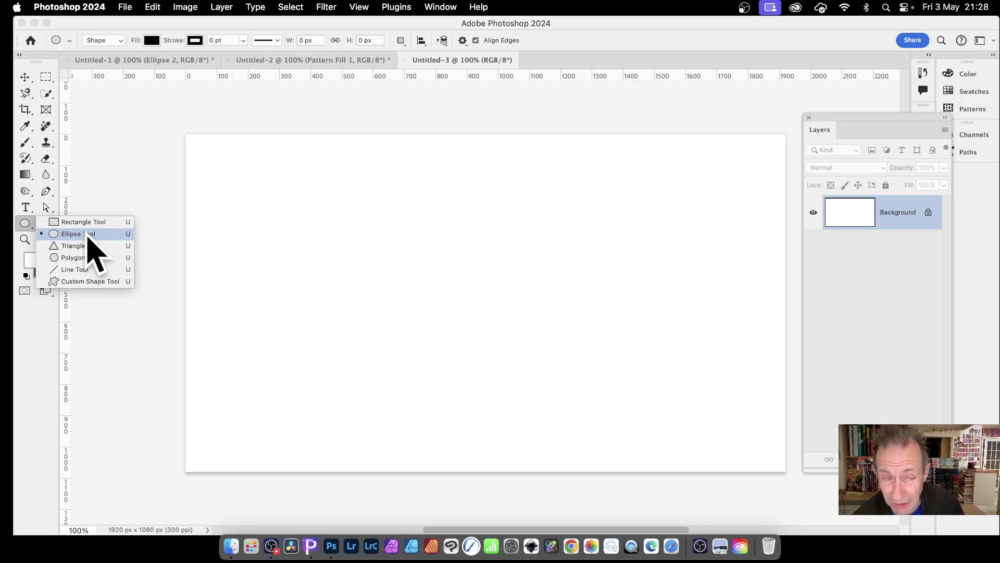
left_click(86, 235)
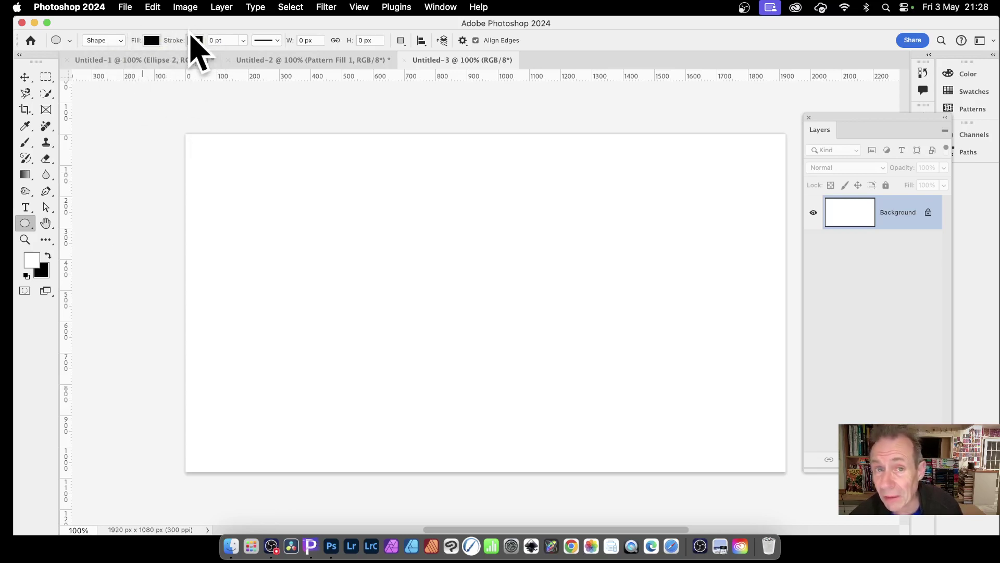
mouse_move(352, 174)
left_mouse_down()
mouse_move(631, 512)
mouse_move(623, 490)
left_mouse_up()
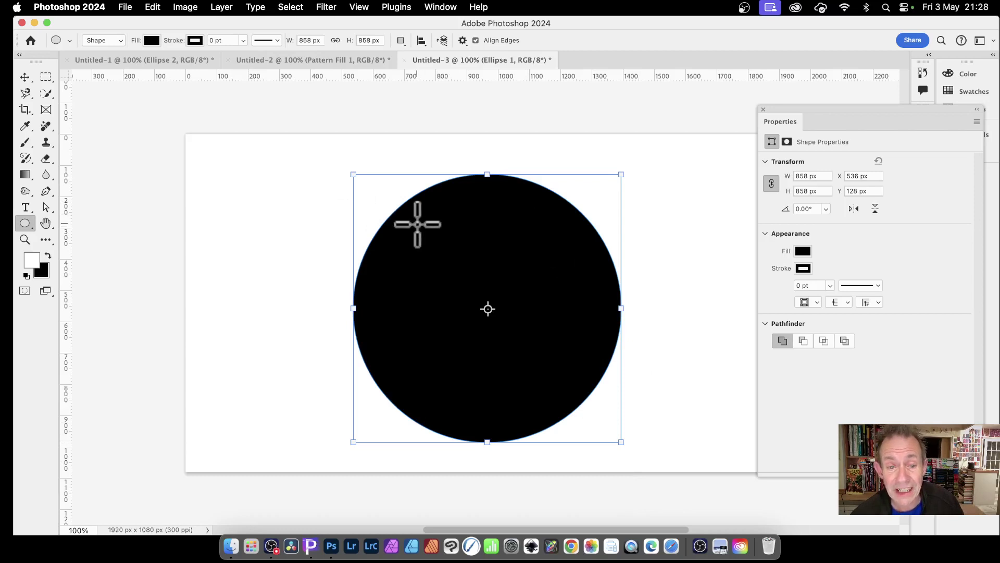
left_click_drag(418, 225, 513, 320)
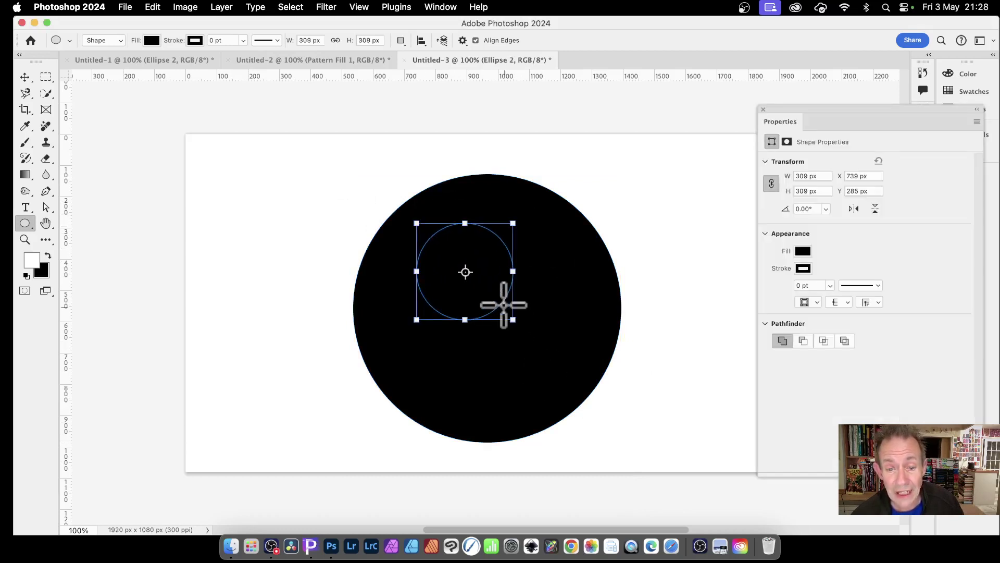
mouse_move(512, 319)
left_mouse_down()
mouse_move(580, 392)
mouse_move(551, 351)
mouse_move(579, 378)
mouse_move(567, 358)
left_mouse_up()
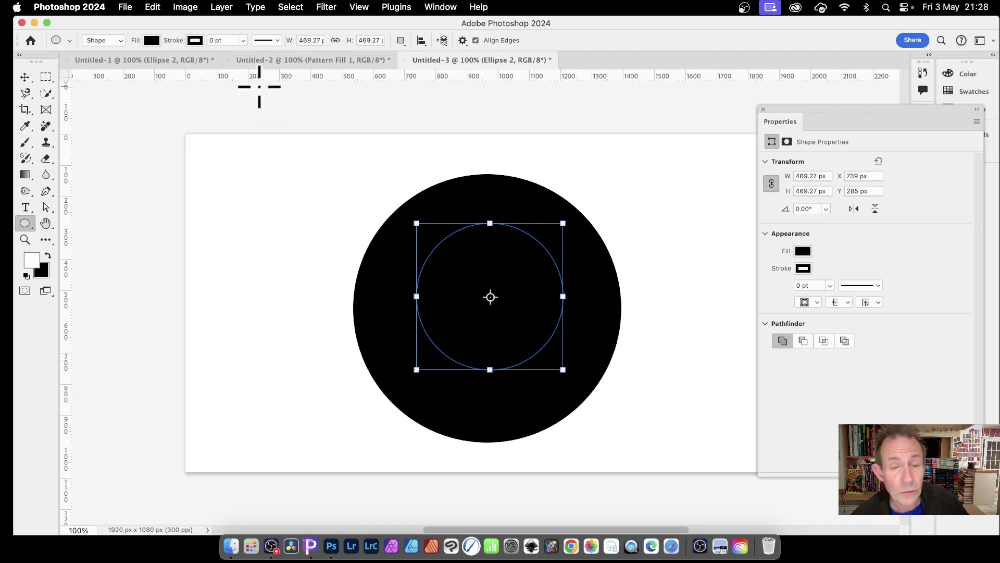
- Select both circles and align their horizontal and vertical centres
left_click(25, 78)
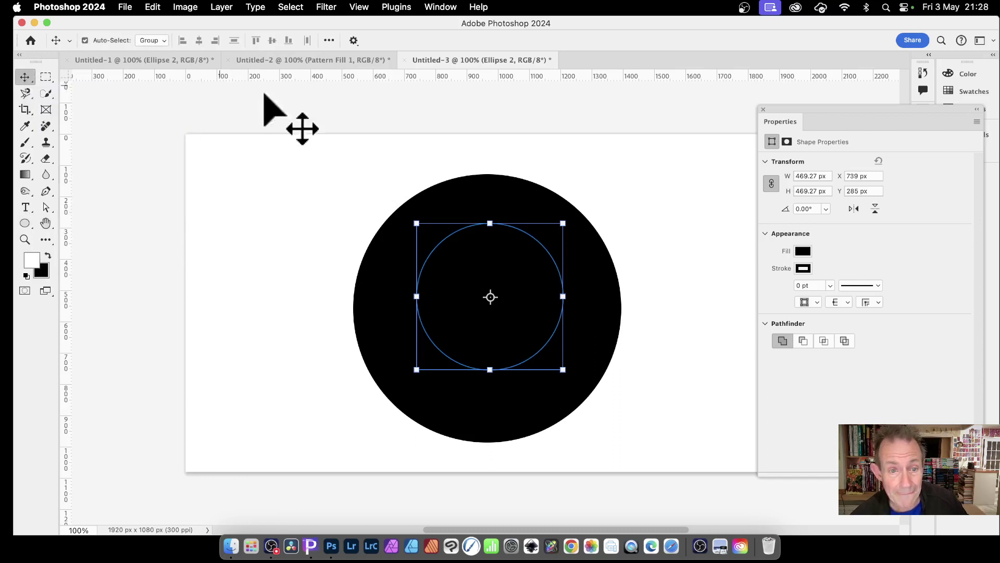
left_click_drag(265, 128, 739, 489)
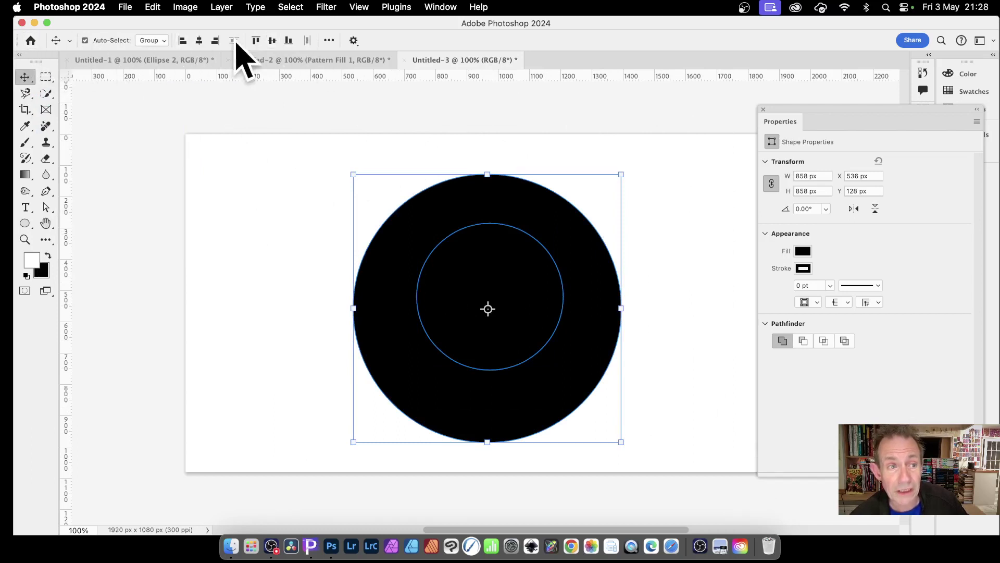
left_click(199, 41)
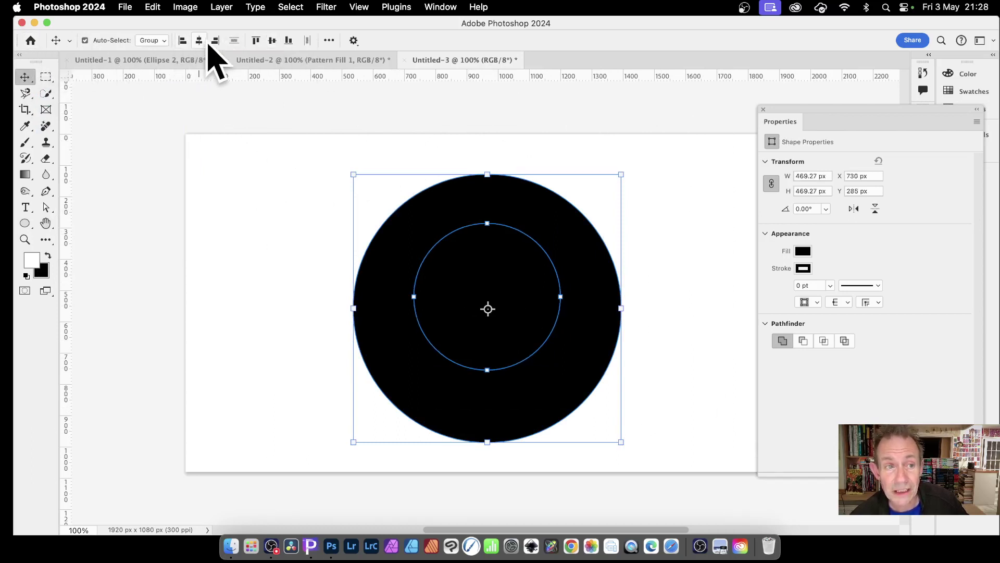
left_click(272, 40)
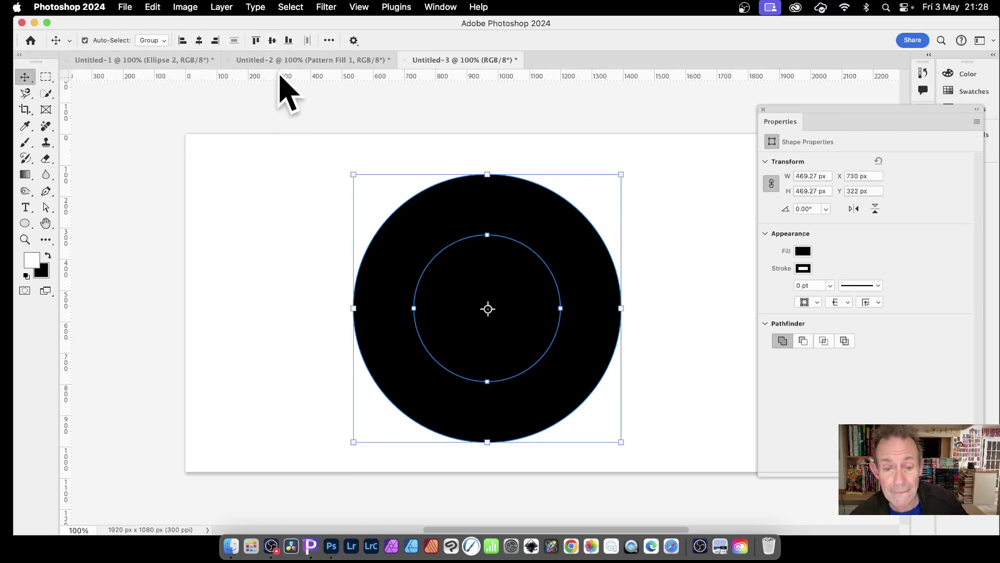
- Subtract the front shape so the inner circle cuts a ring out of the big one
left_click(221, 7)
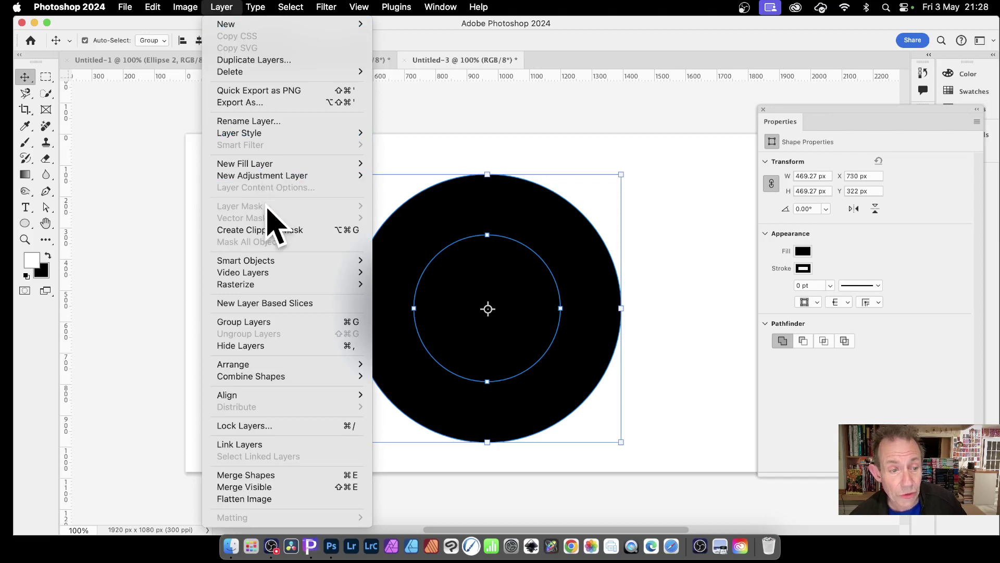
mouse_move(250, 376)
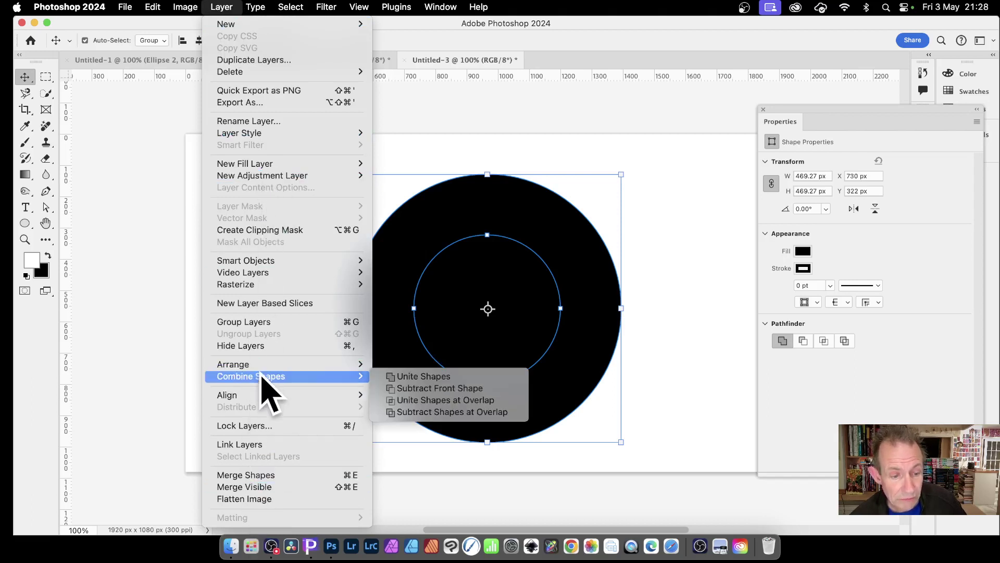
left_click(664, 61)
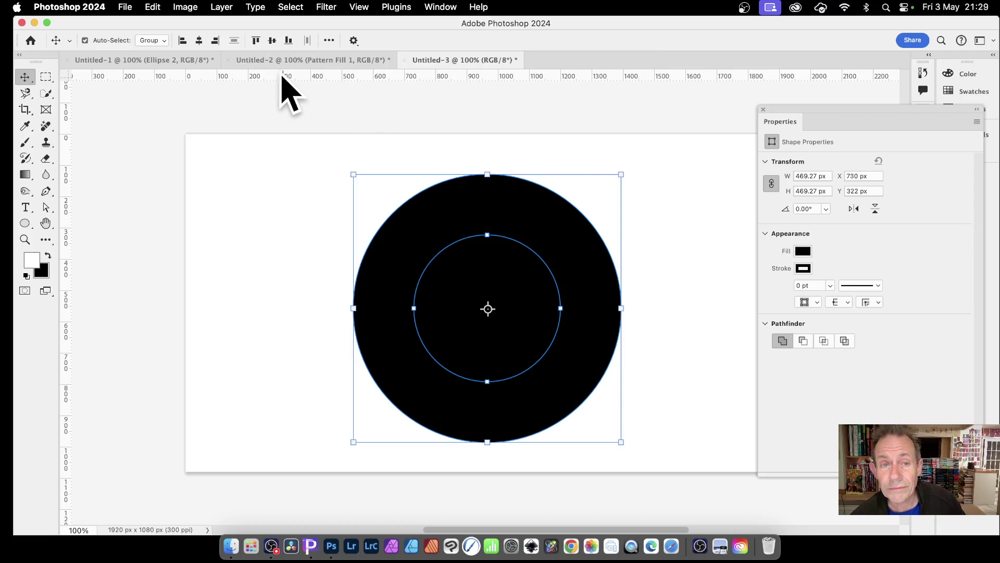
left_click(222, 7)
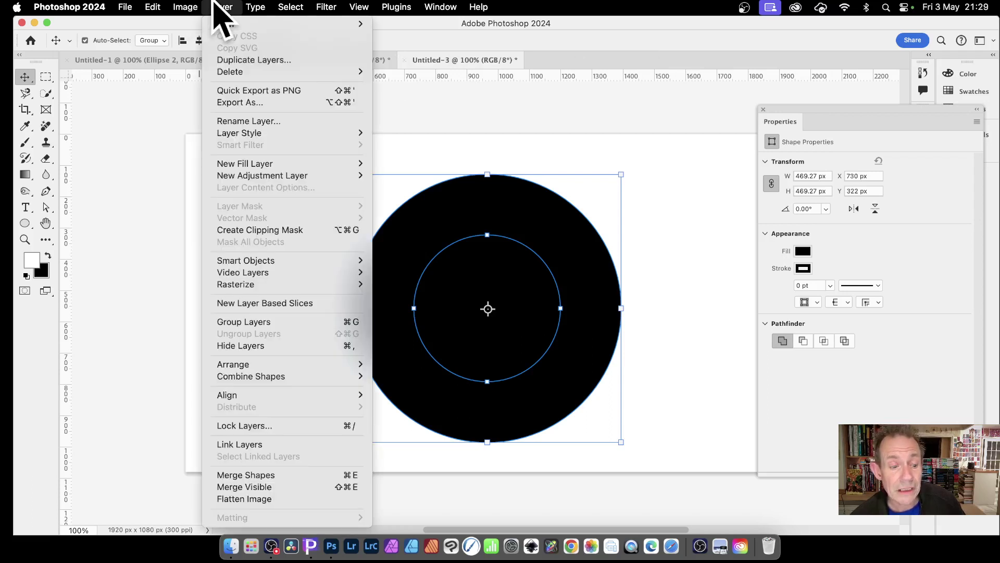
mouse_move(251, 376)
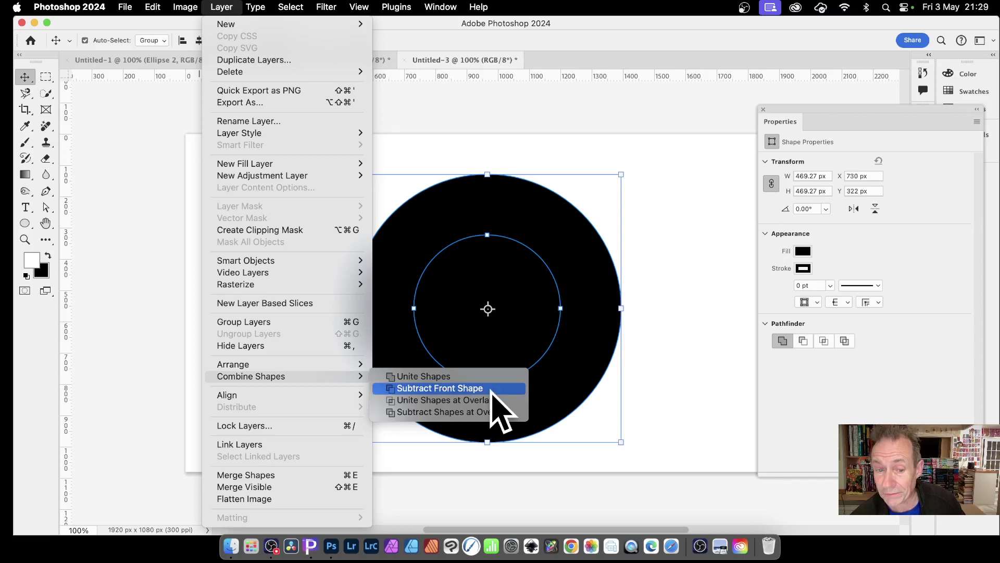
left_click(491, 391)
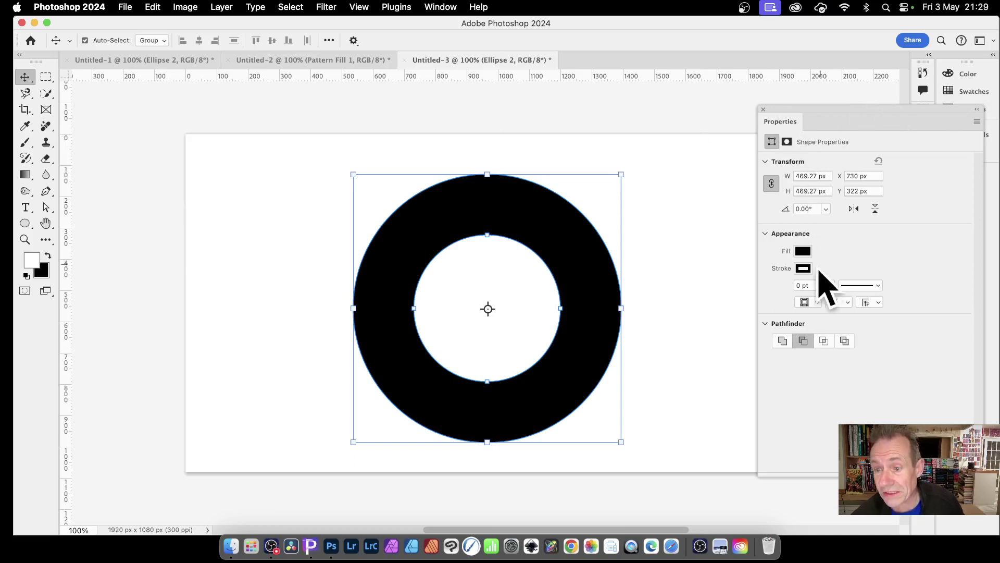
left_click(802, 252)
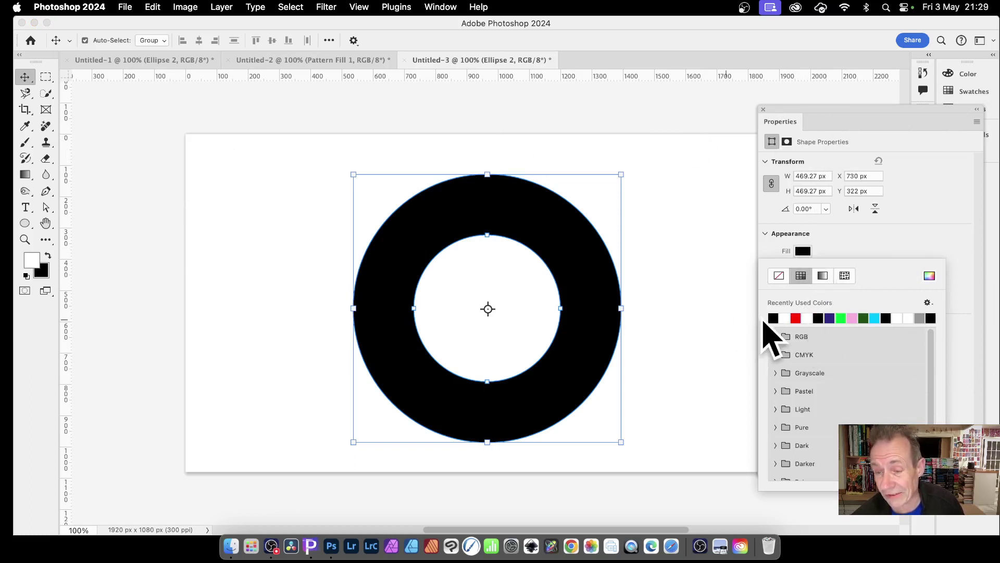
left_click(927, 254)
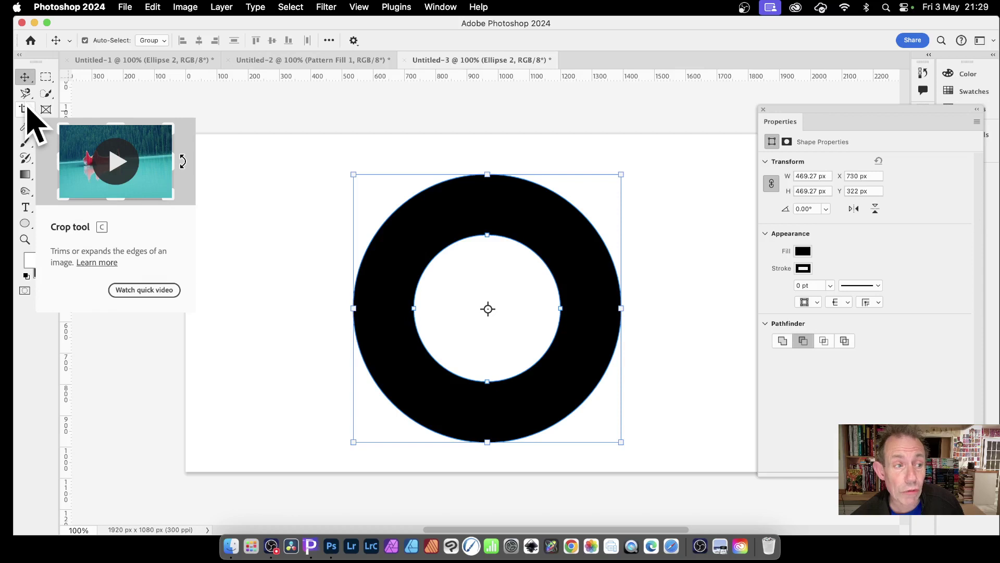
- Crop the canvas to the ring's edges, leaving an 858 × 858 px square
left_click(26, 110)
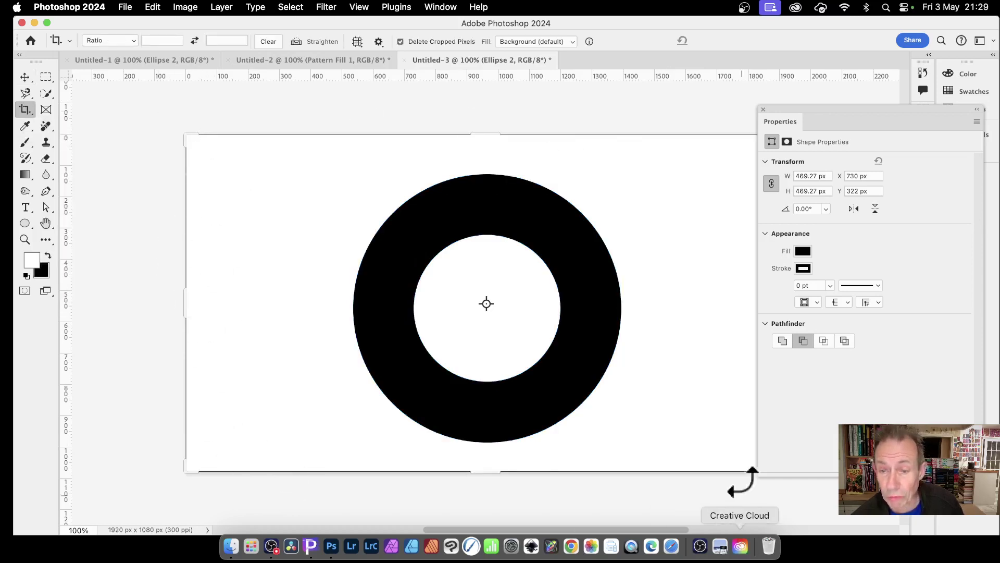
left_click_drag(485, 136, 500, 168)
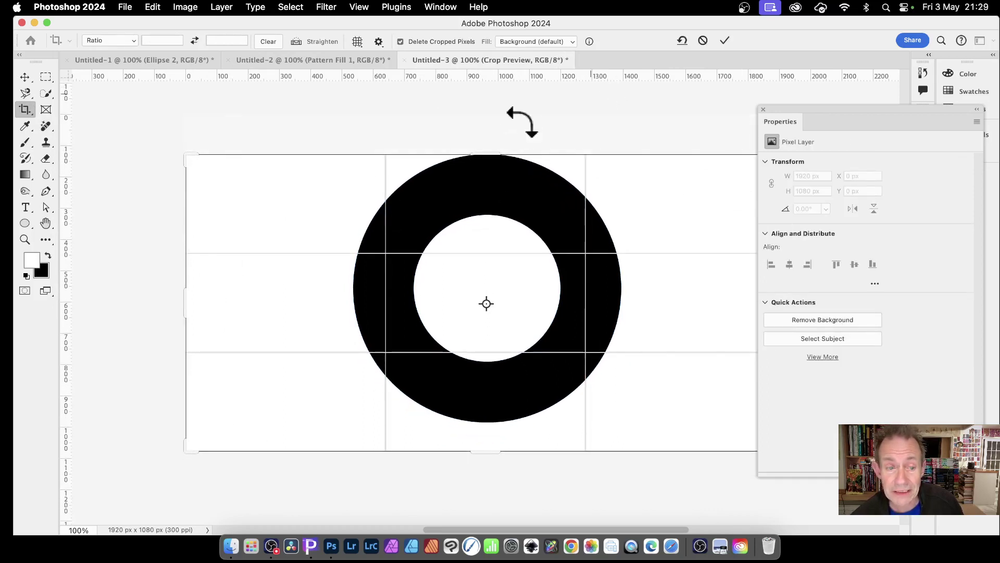
left_click_drag(188, 306, 276, 319)
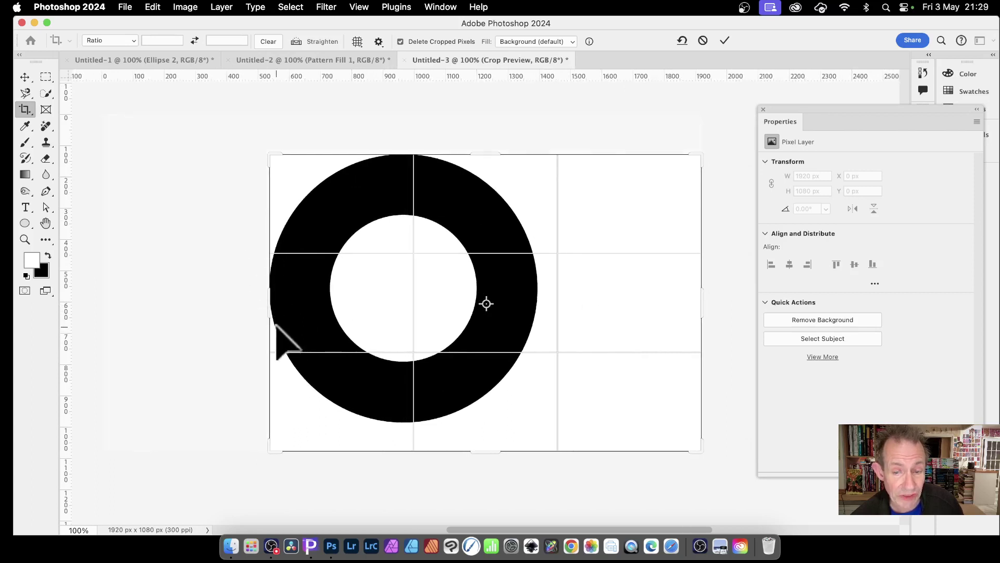
left_click_drag(700, 304, 619, 291)
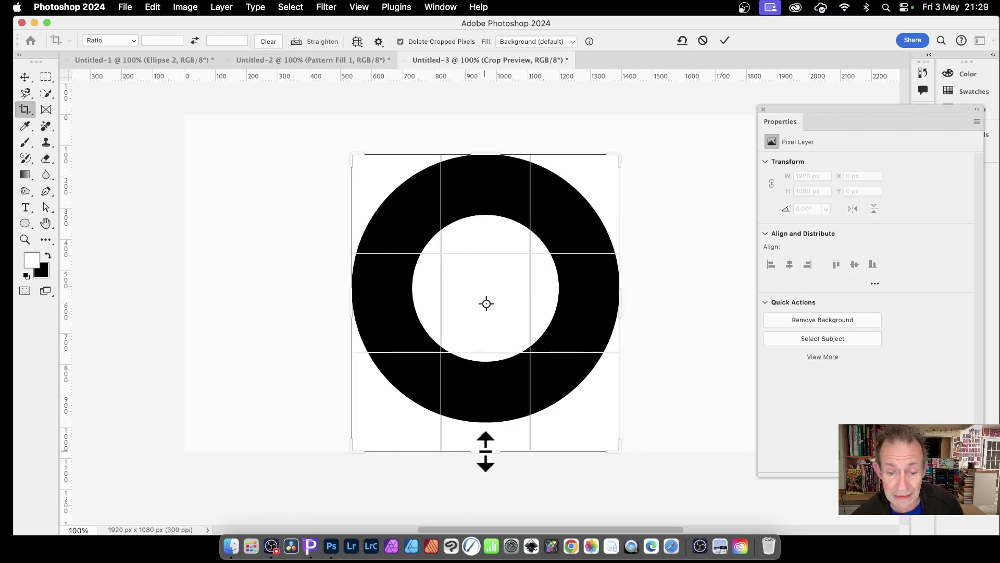
left_click_drag(485, 450, 485, 429)
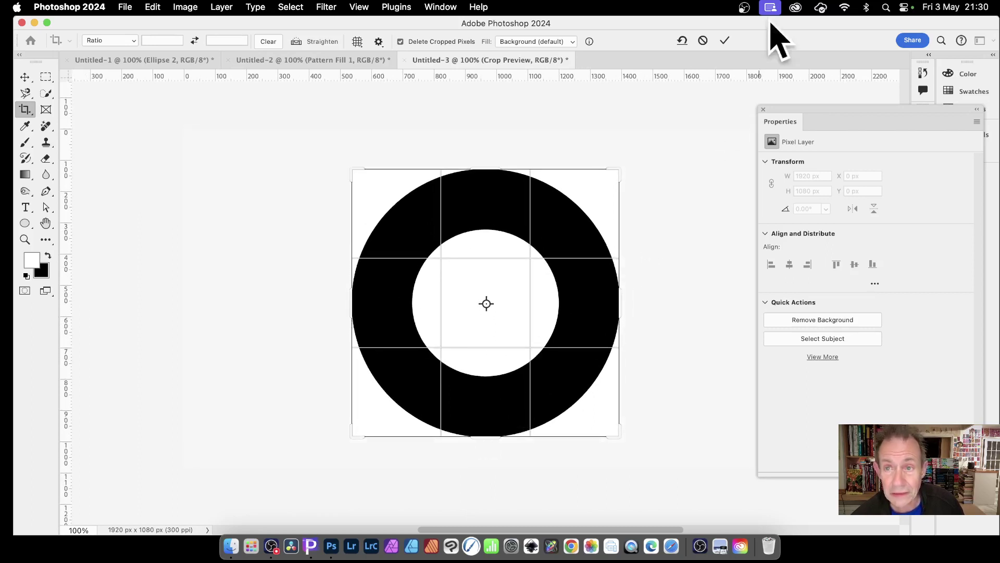
left_click(724, 40)
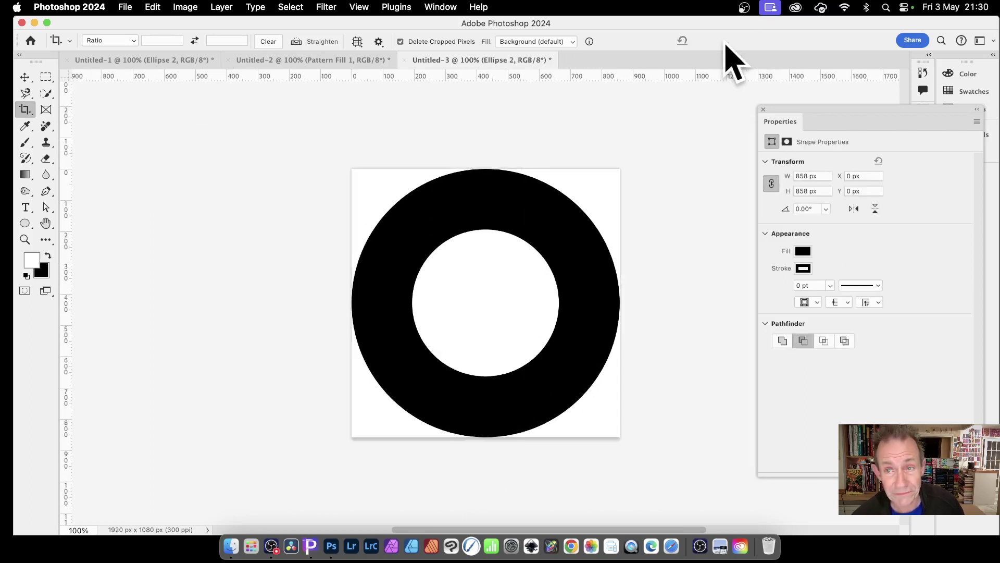
- Show the Layers panel and hide the white Background layer so the ring sits on transparency
left_click(359, 6)
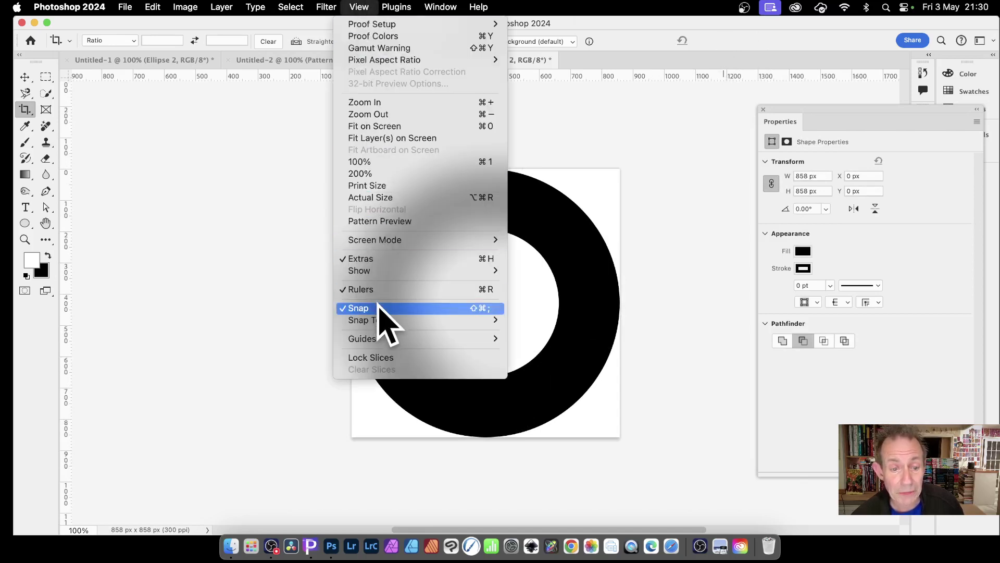
mouse_move(364, 319)
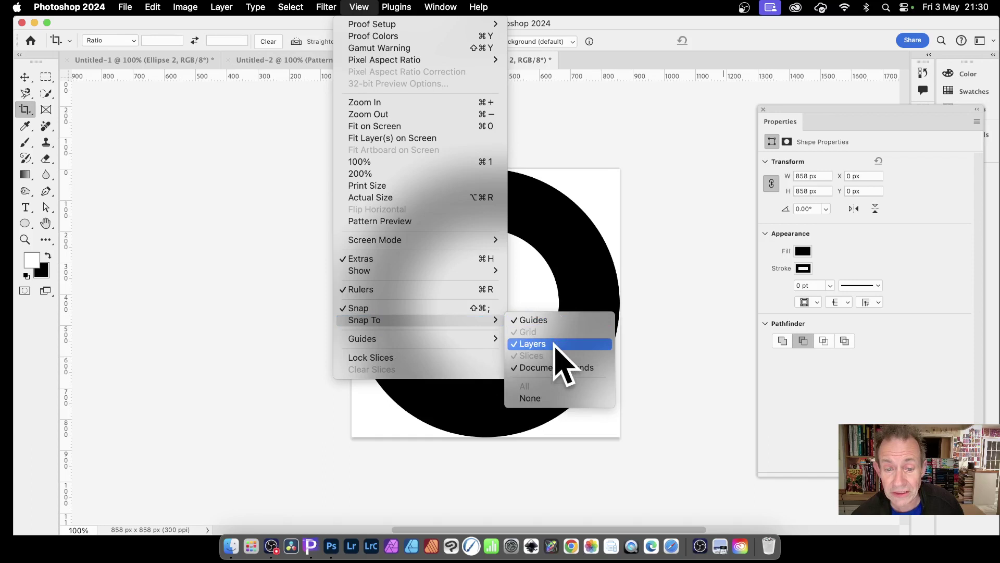
left_click(651, 386)
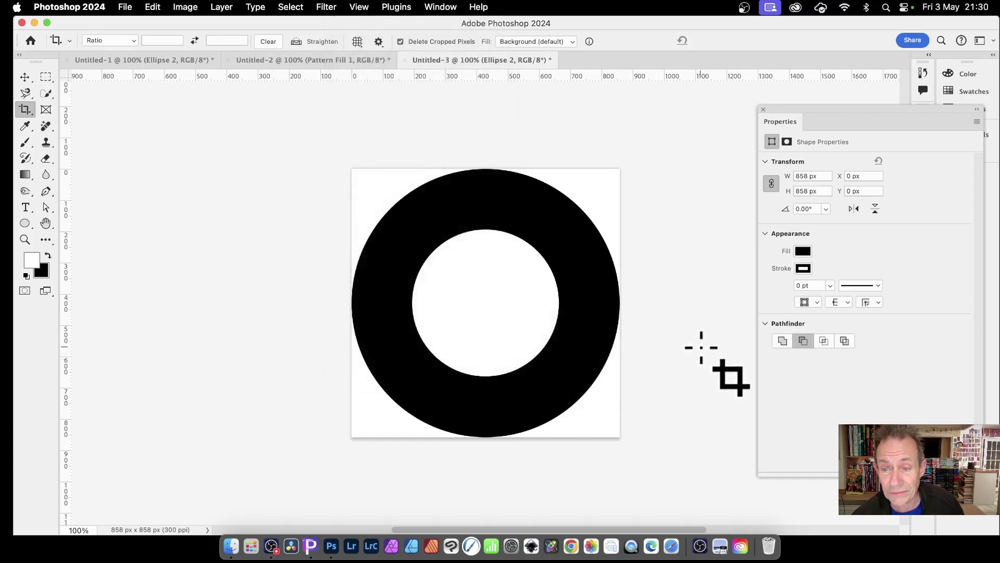
left_click(440, 7)
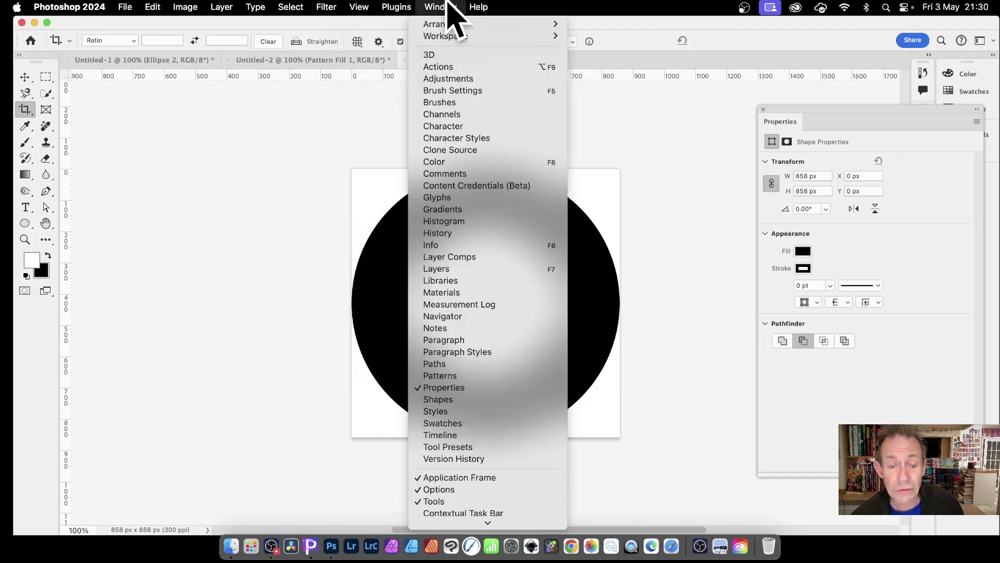
left_click(450, 269)
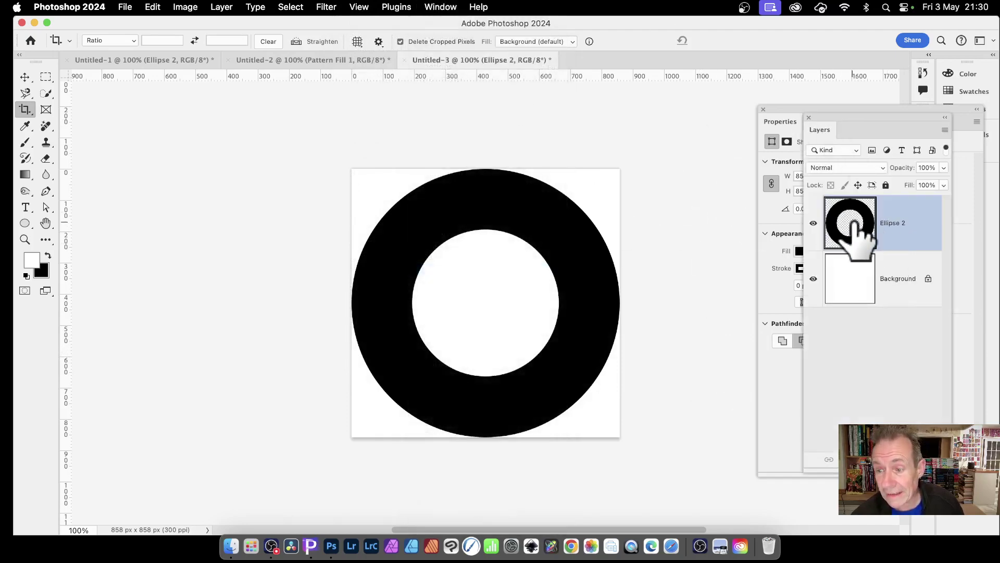
left_click(852, 281)
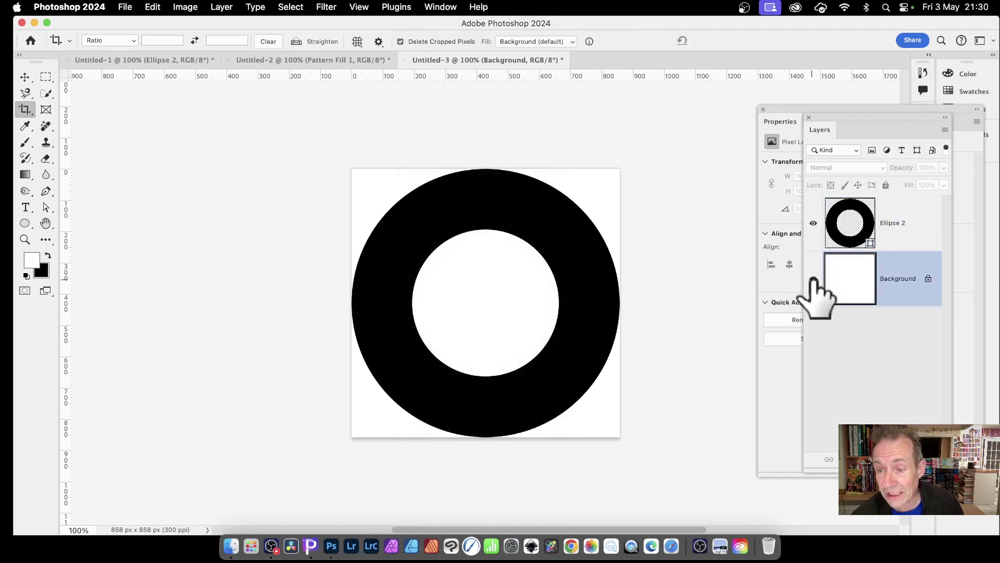
left_click(813, 280)
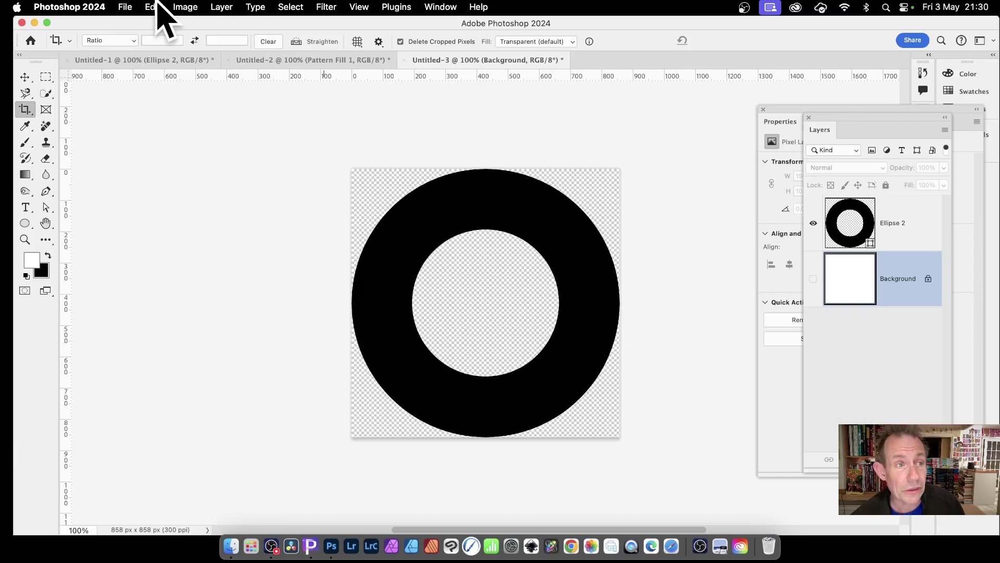
- Define the transparent ring as a new pattern, Pattern 261
left_click(153, 8)
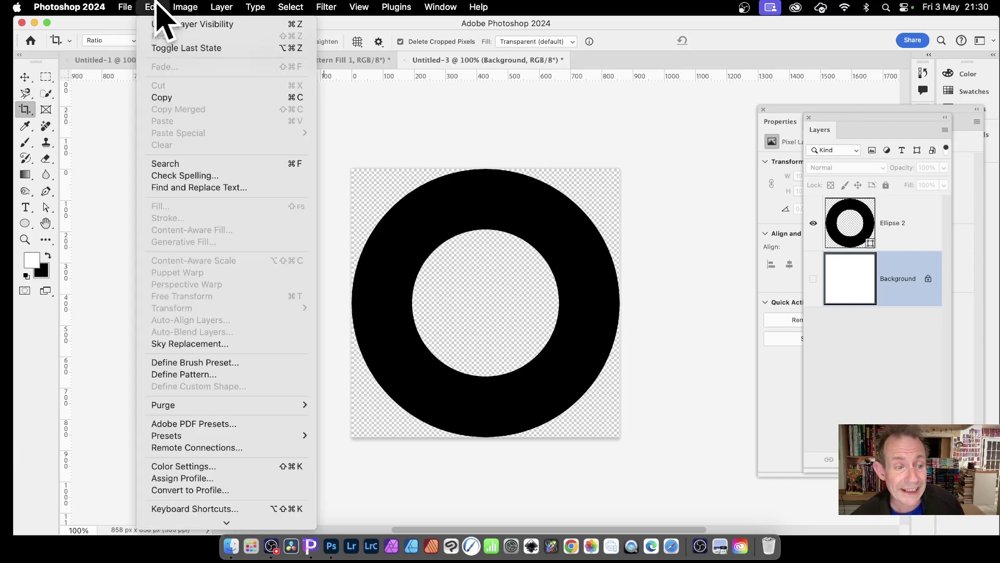
left_click(201, 375)
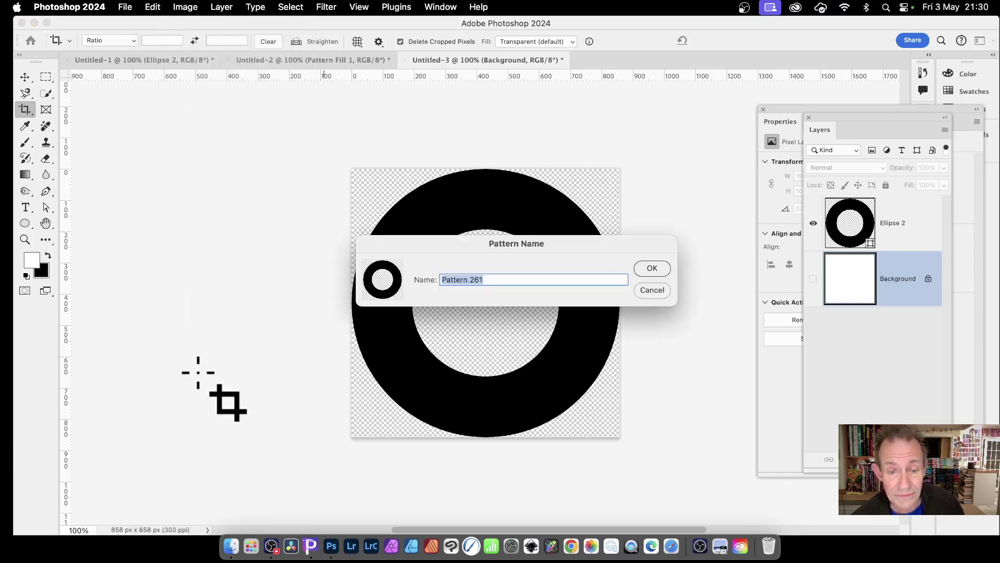
left_click(652, 268)
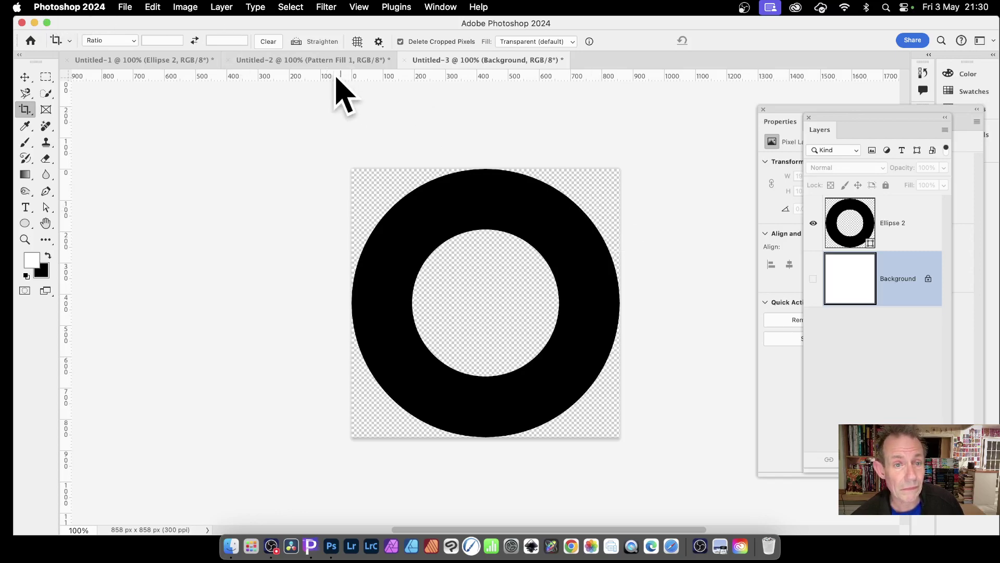
- Create another blank 1920 × 1080 px document, Untitled-4, and return to the Move tool
left_click(125, 7)
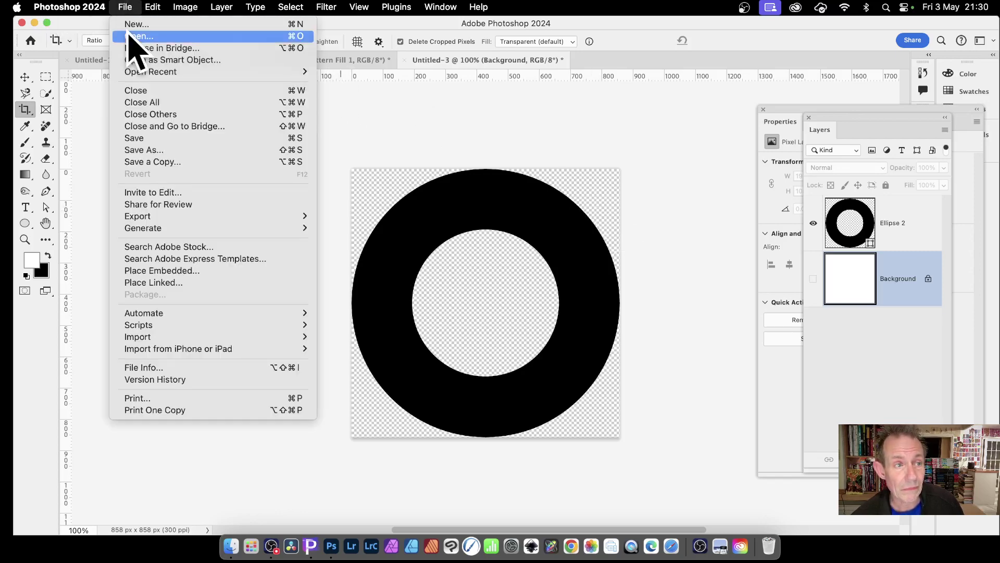
left_click(137, 24)
left_click(743, 368)
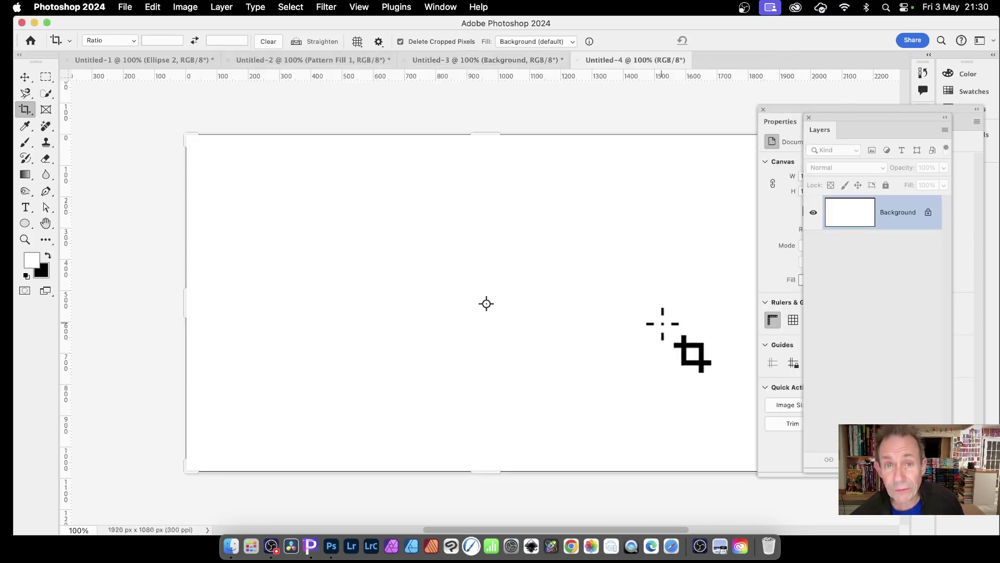
left_click(25, 76)
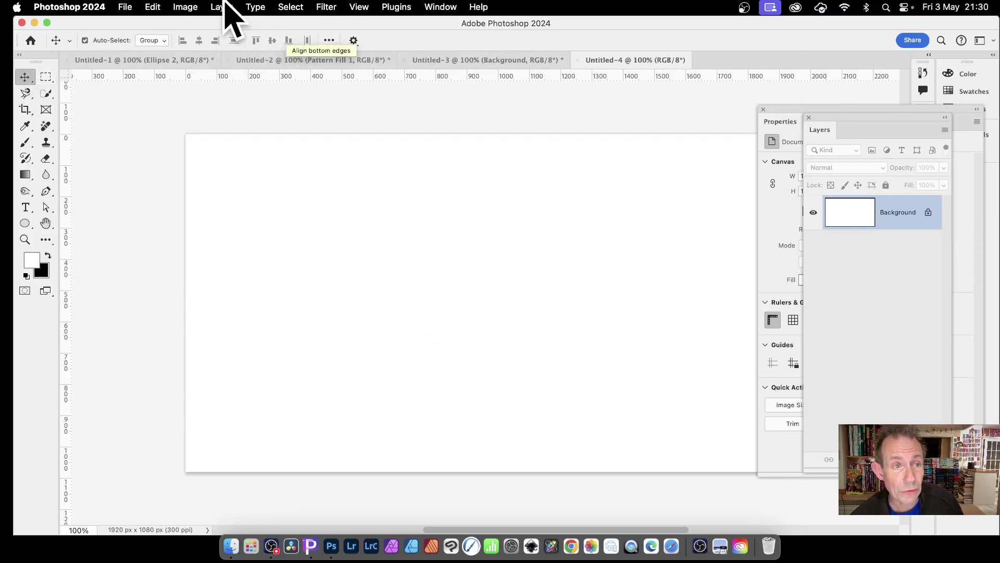
- Add a Pattern Fill layer using the black ring pattern at 20% scale
left_click(222, 7)
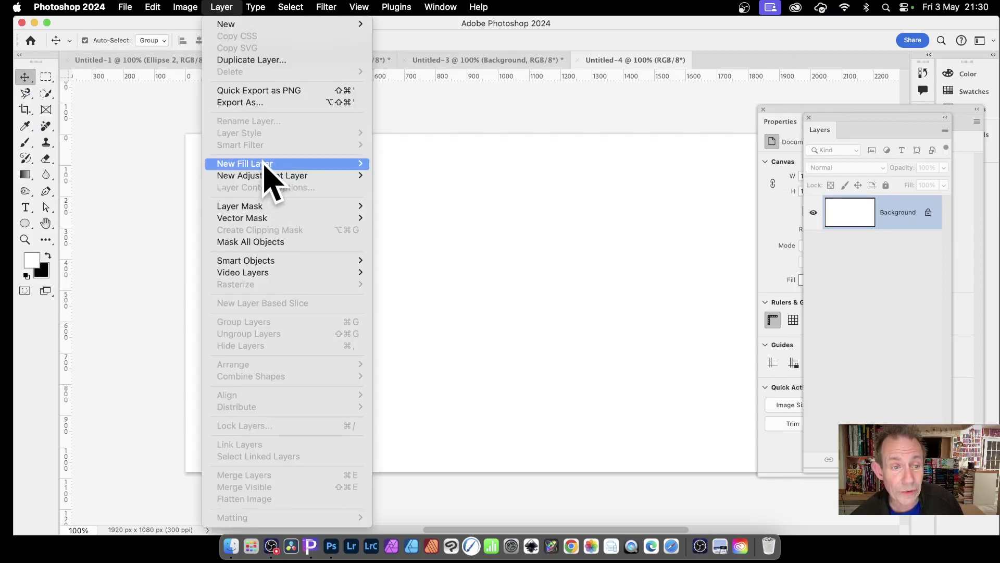
mouse_move(244, 164)
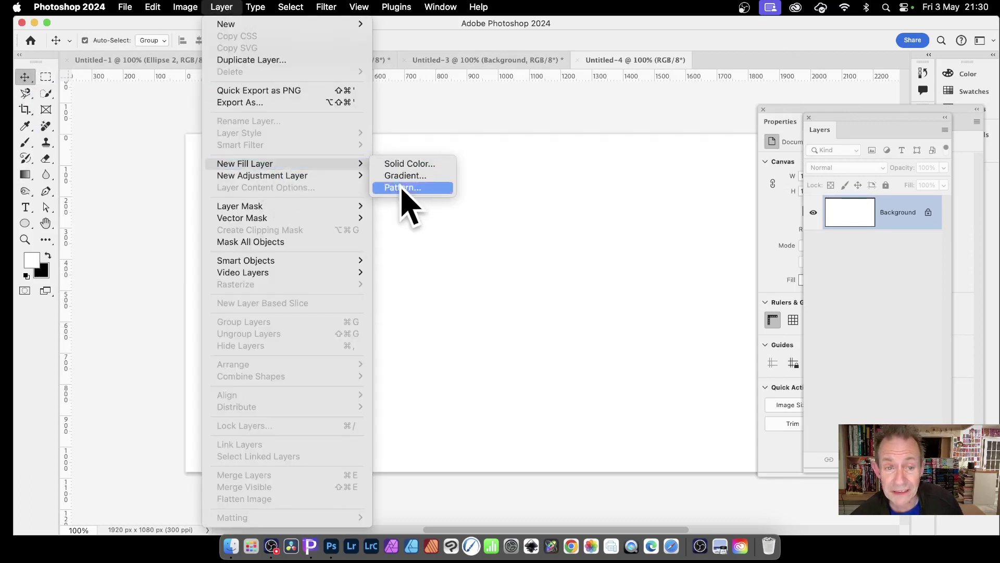
left_click(402, 188)
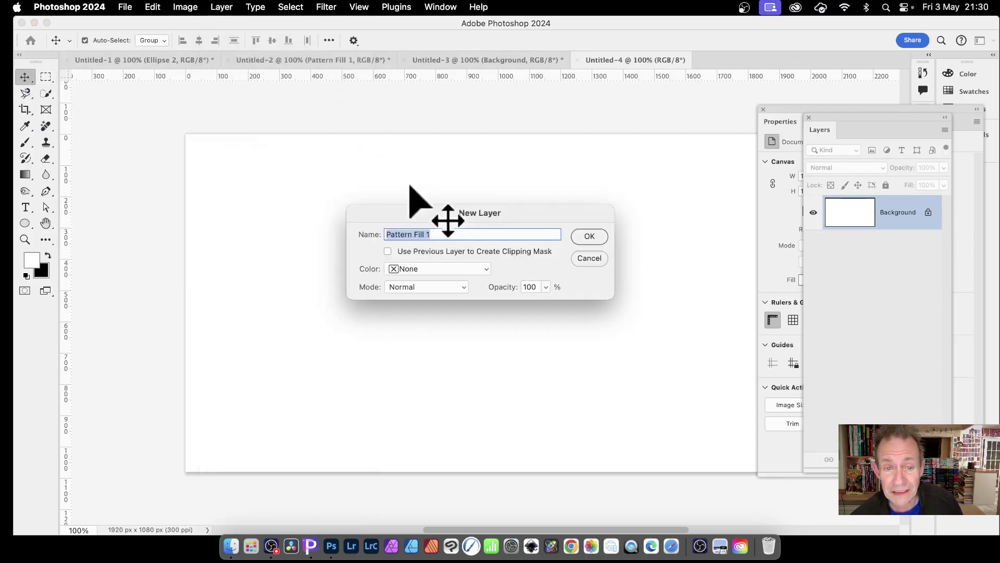
left_click(589, 236)
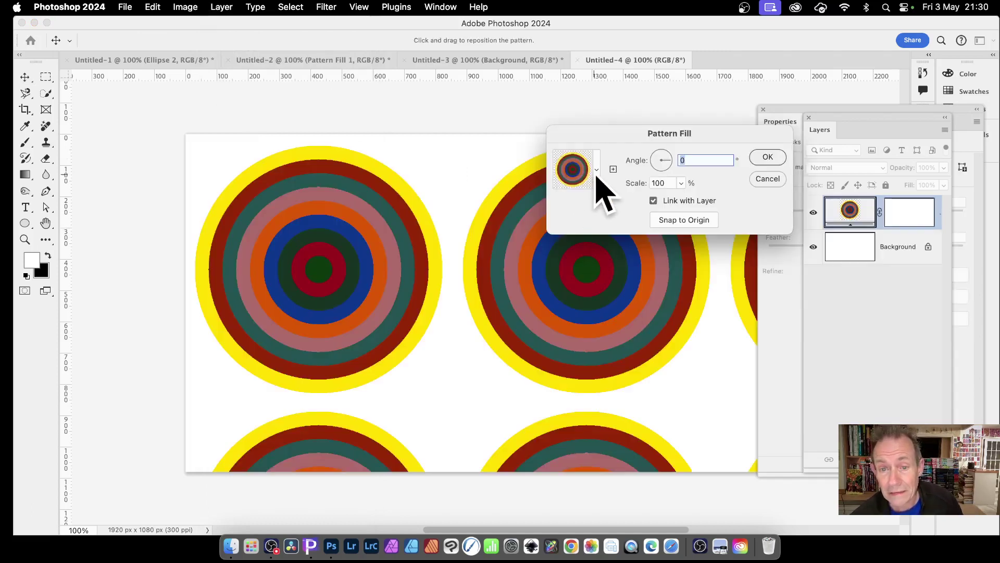
left_click(597, 170)
left_click(528, 284)
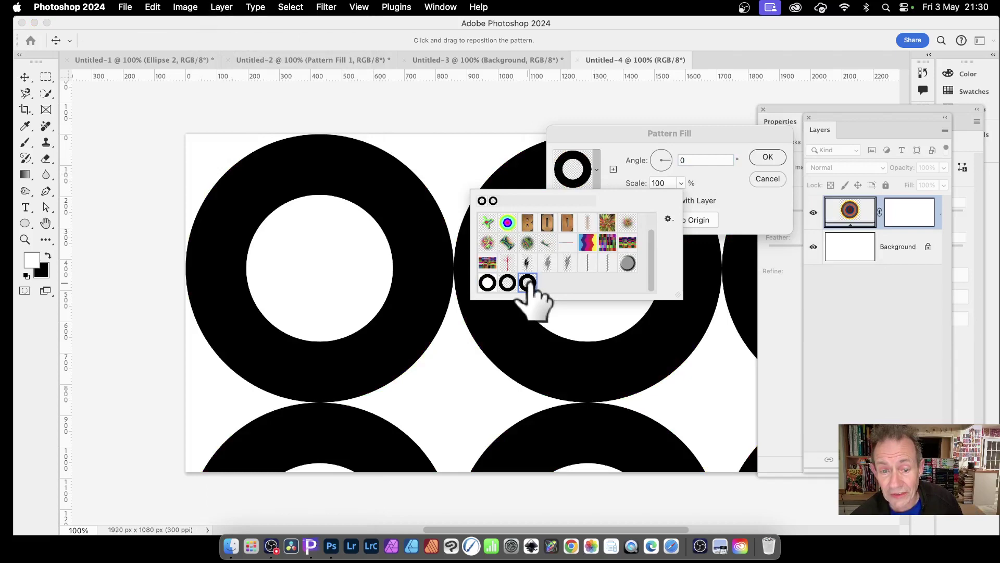
left_click(699, 160)
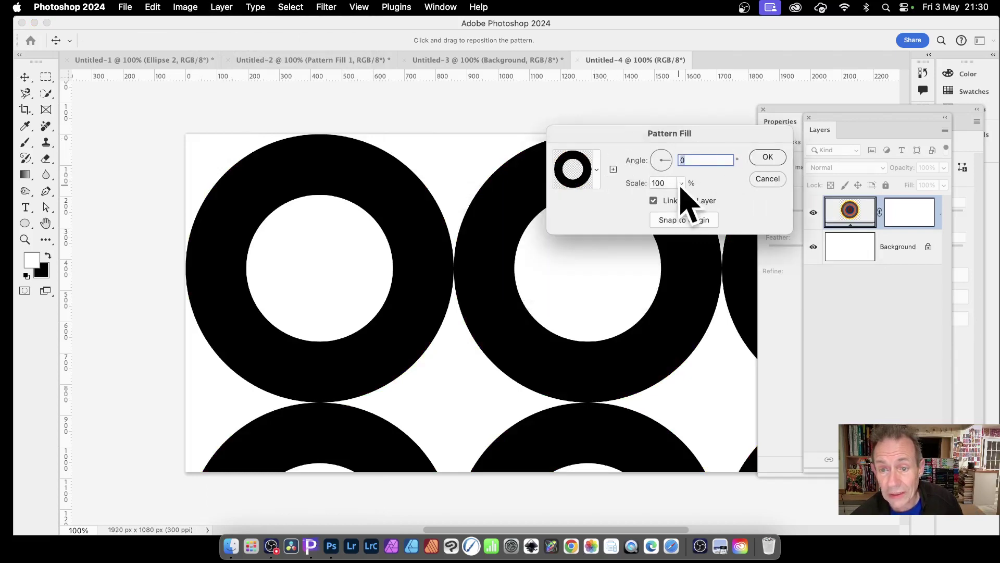
left_click(664, 183)
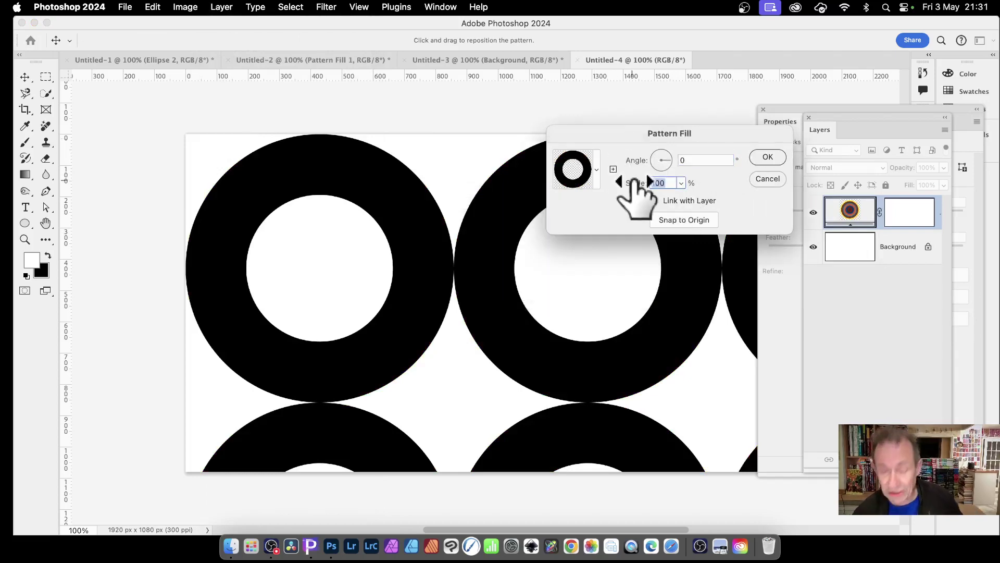
type("20")
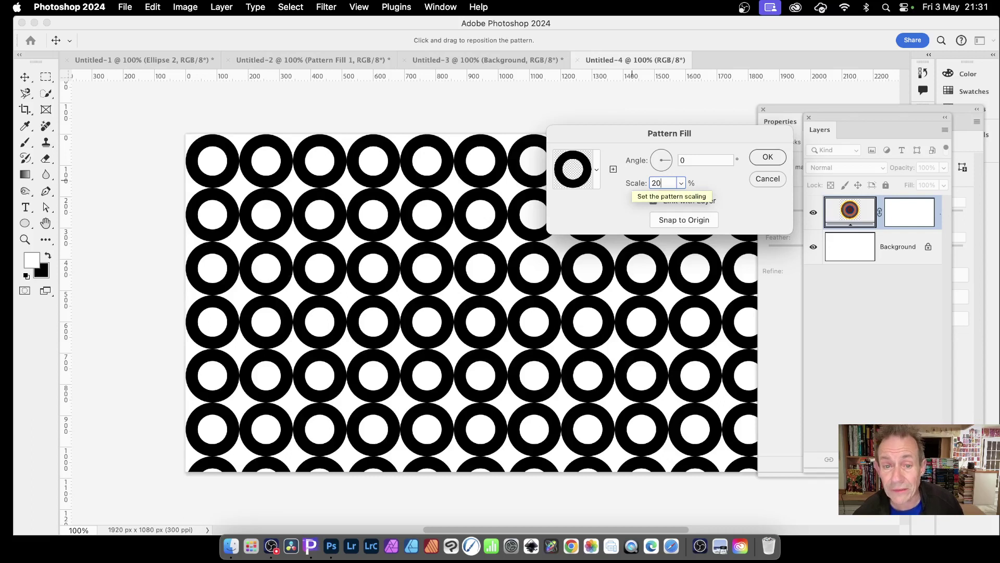
left_click(768, 156)
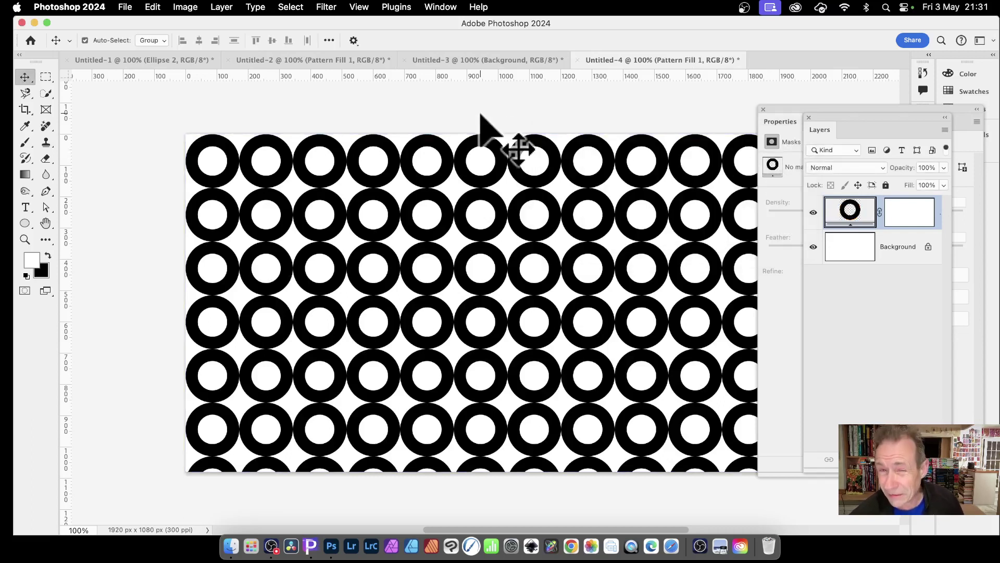
- Reopen the Pattern Fill, reduce the scale to 12% and reposition the rings on the canvas
double_click(850, 212)
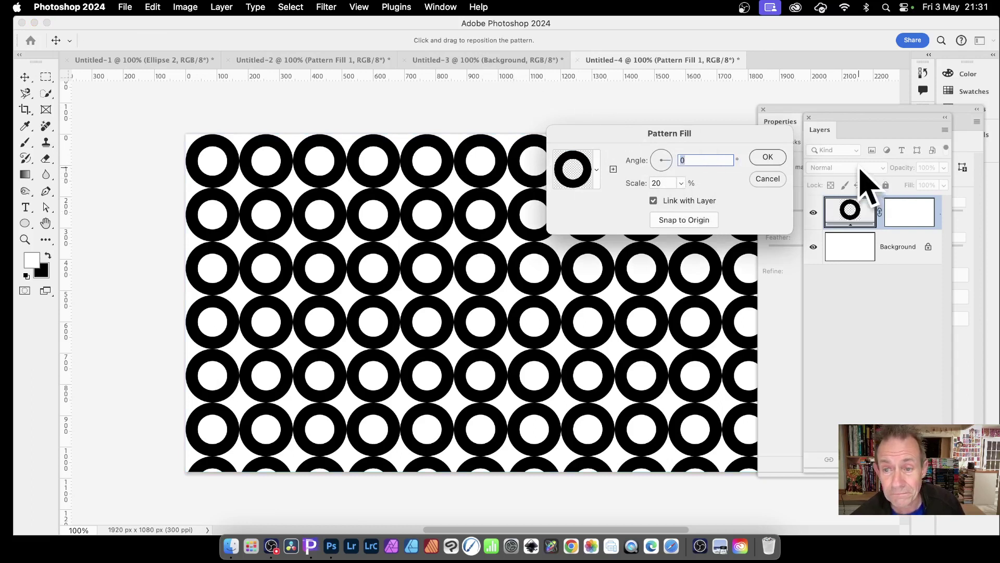
left_click(770, 181)
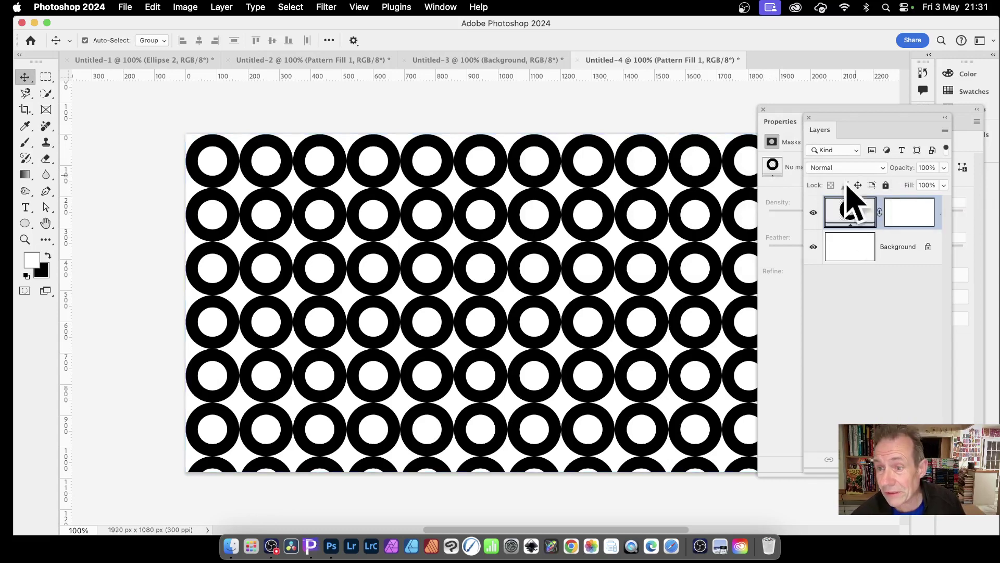
double_click(849, 213)
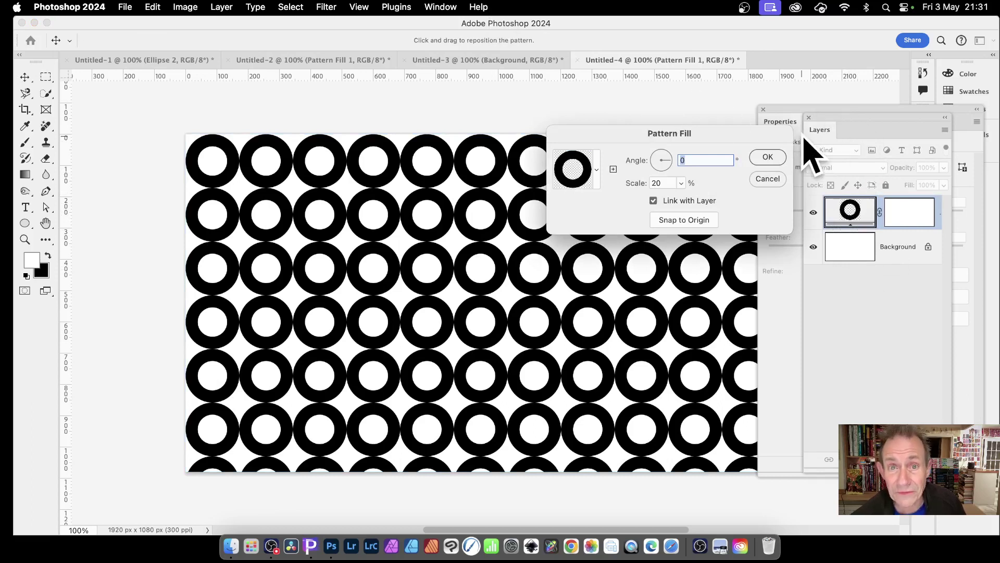
left_click(597, 170)
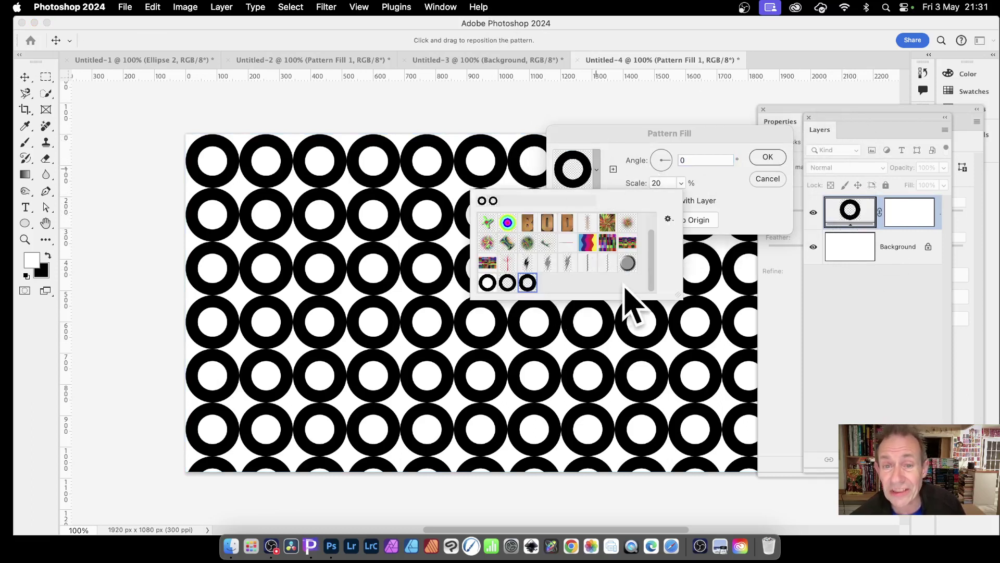
left_click(613, 157)
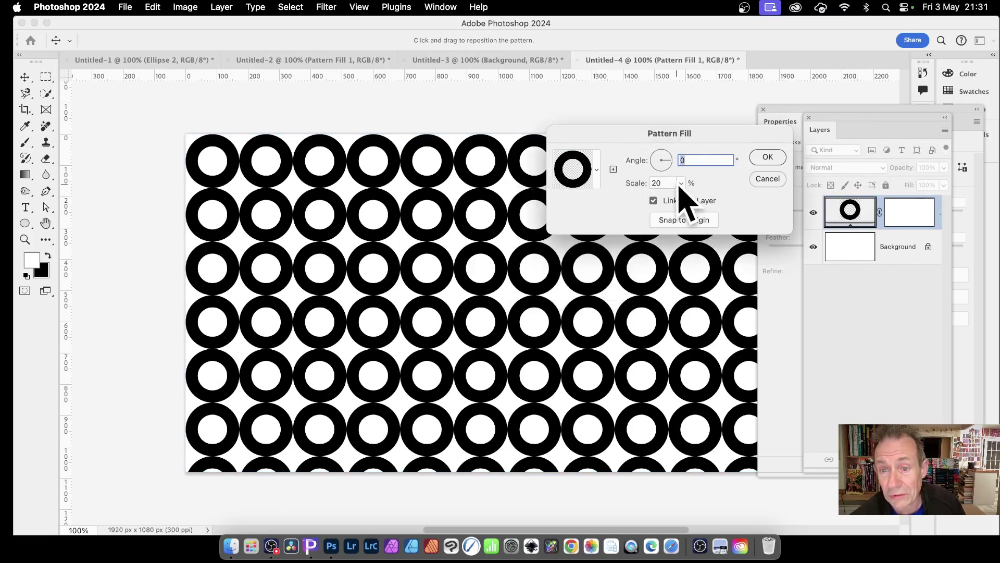
left_click(681, 183)
left_click_drag(682, 200, 677, 200)
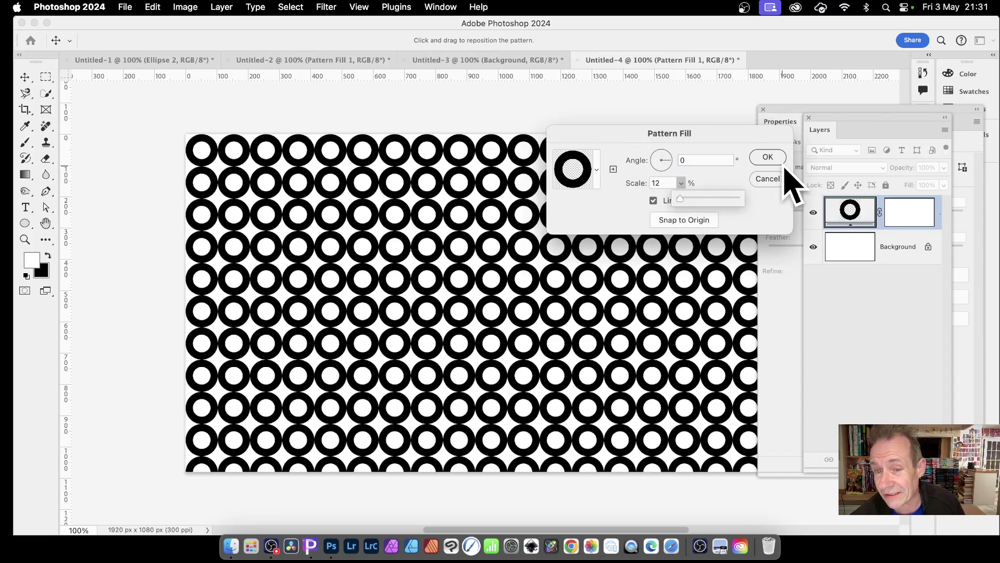
left_click(770, 231)
left_click_drag(500, 321, 442, 250)
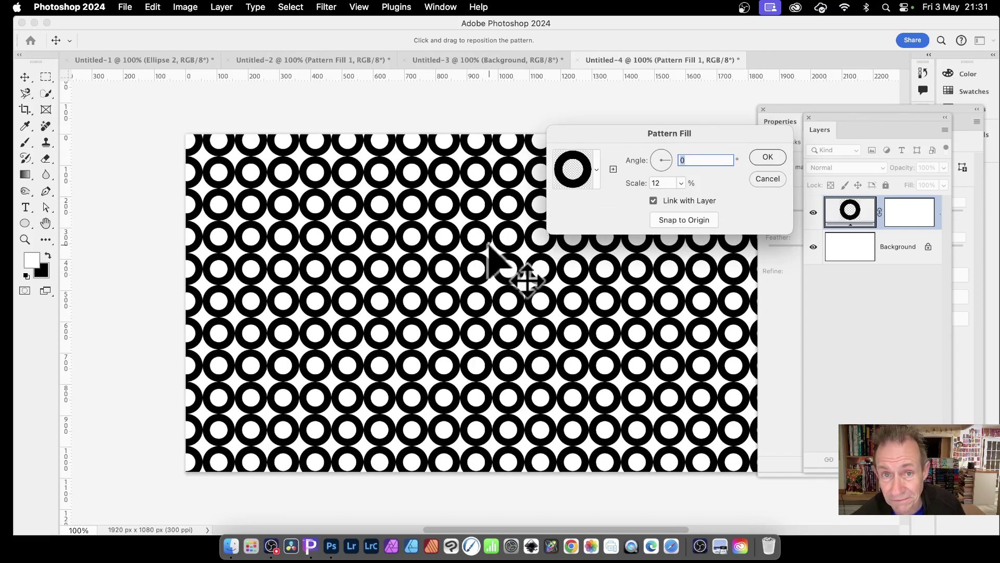
left_click(768, 157)
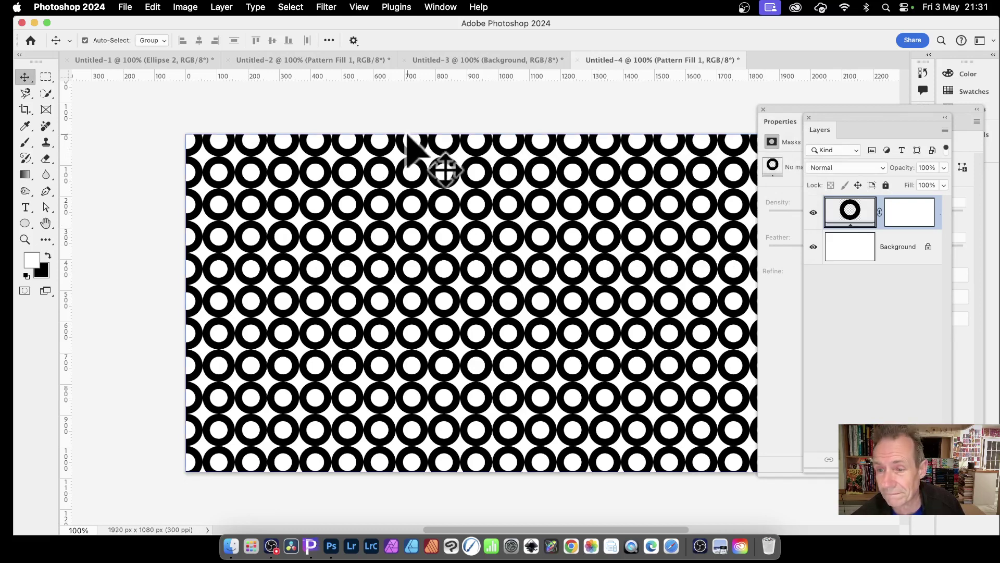
left_click(832, 475)
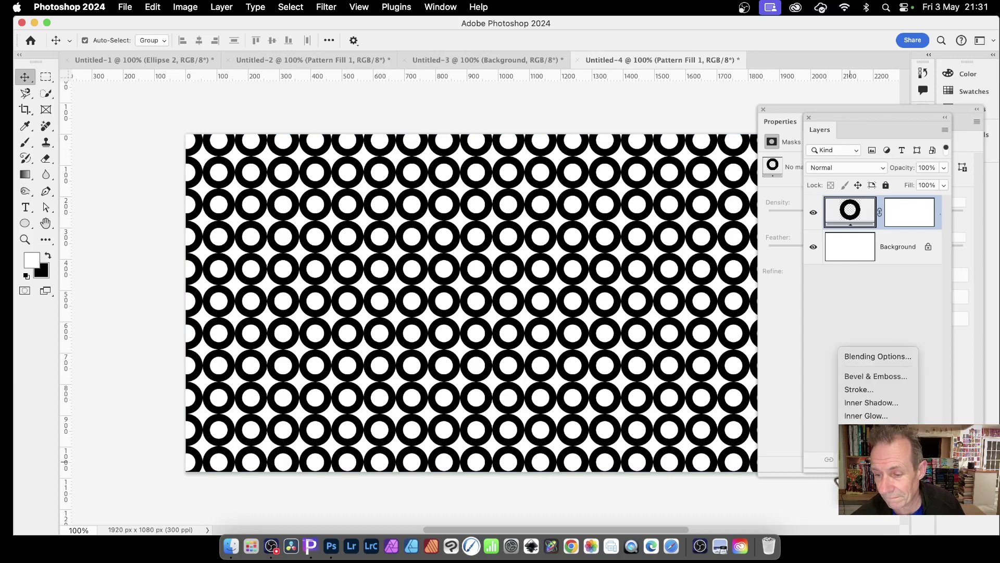
left_click(872, 469)
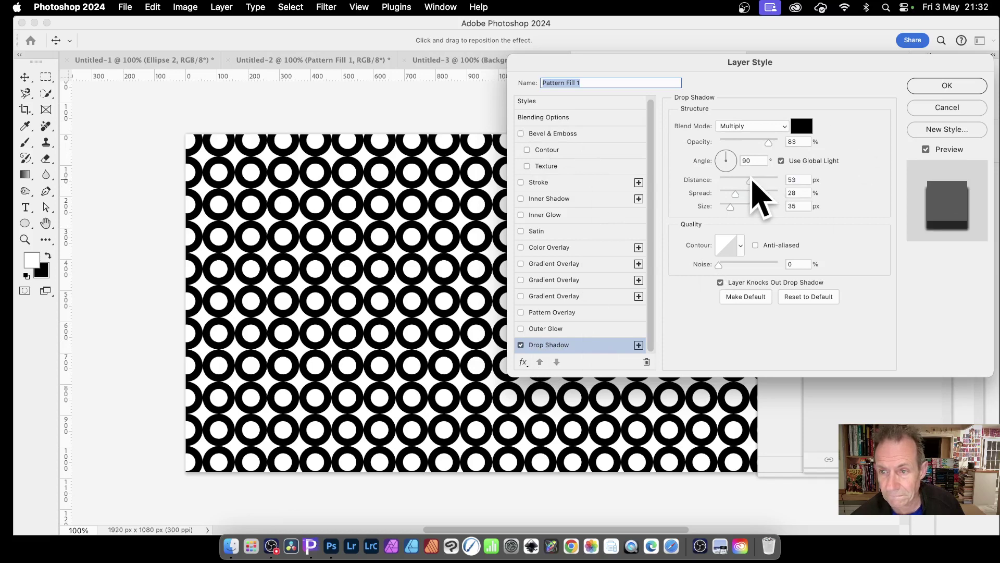
left_click_drag(742, 181, 750, 207)
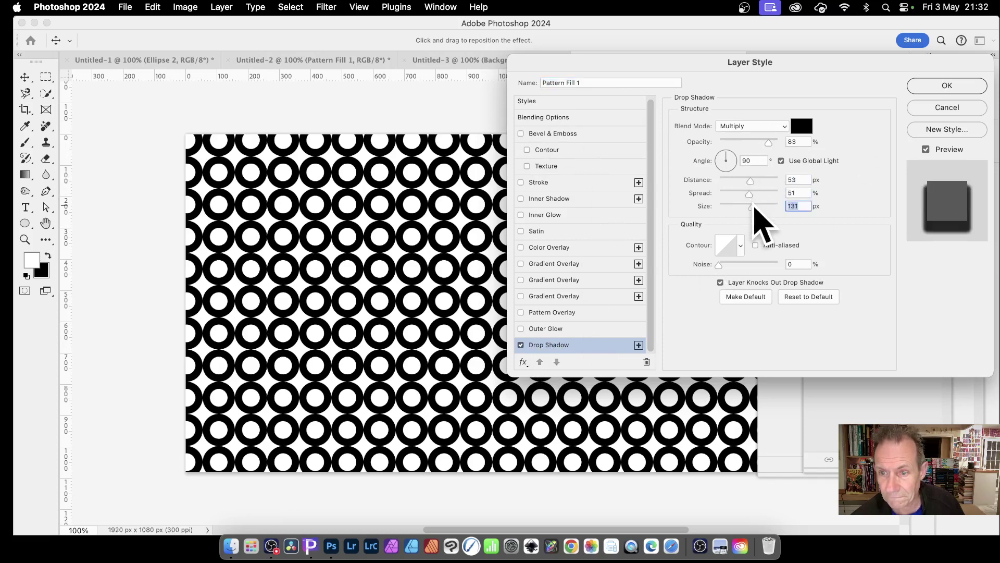
left_click(948, 107)
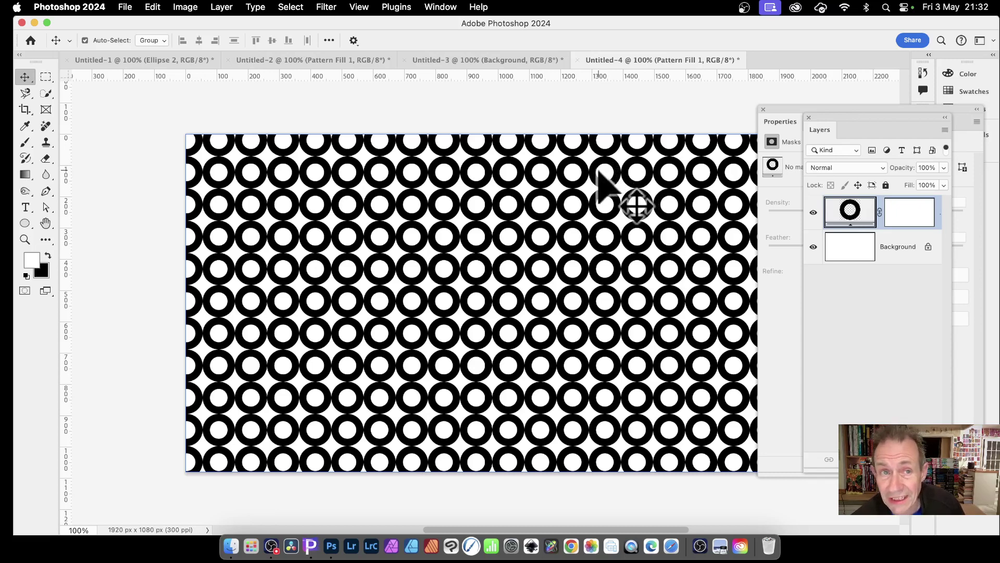
- Rasterize the ring pattern fill layer into ordinary pixels via Layer > Rasterize > Fill Content
left_click(220, 7)
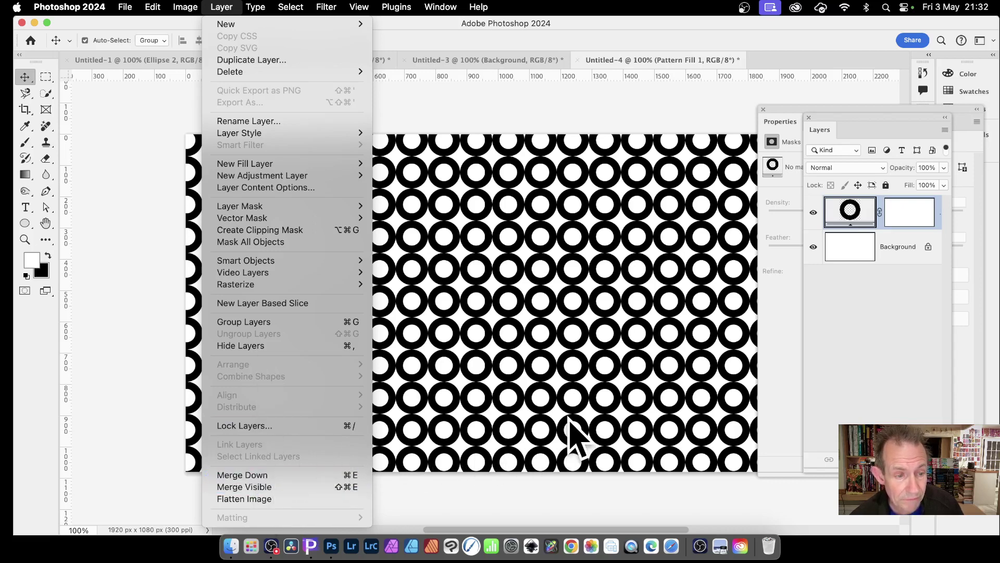
left_click(680, 406)
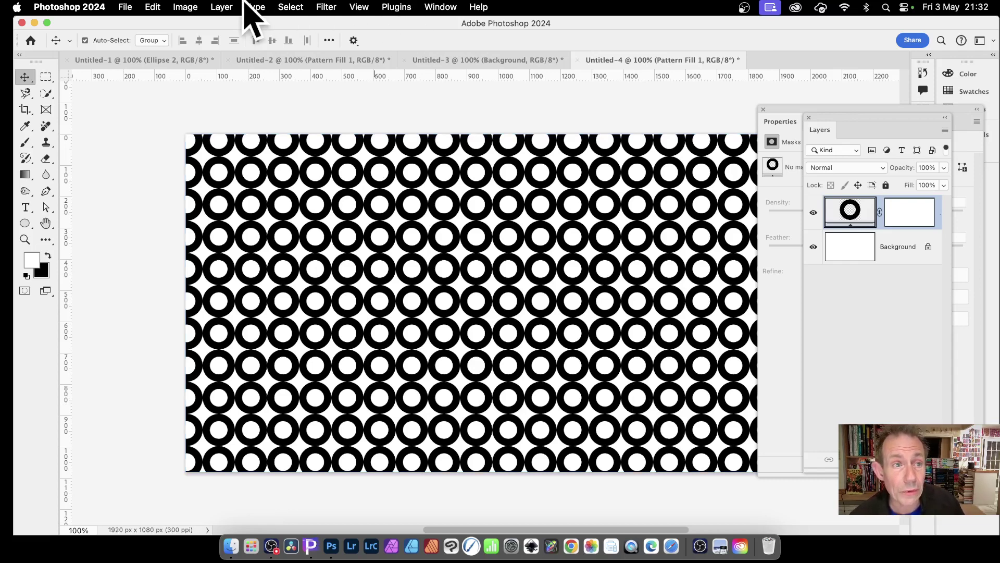
left_click(221, 7)
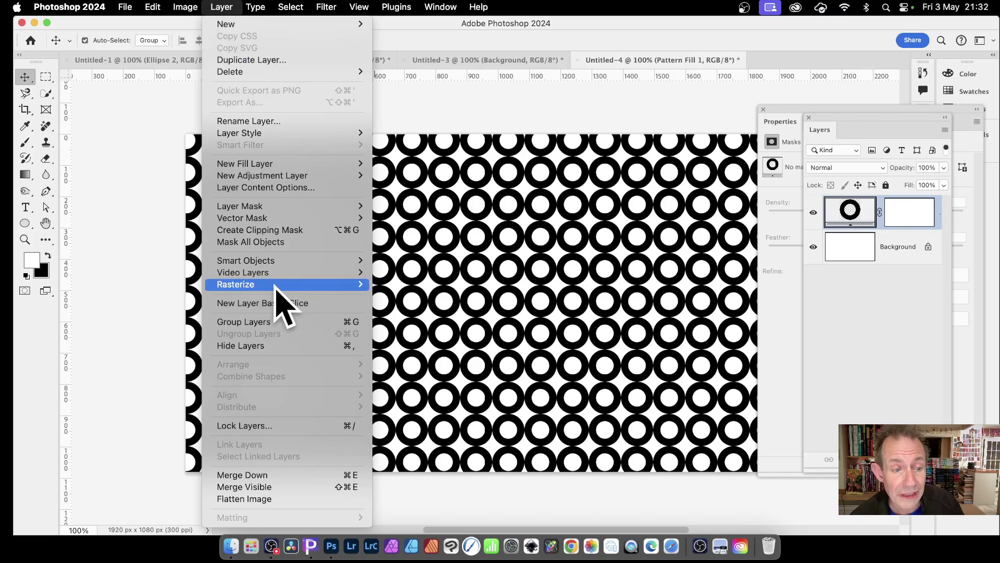
mouse_move(235, 284)
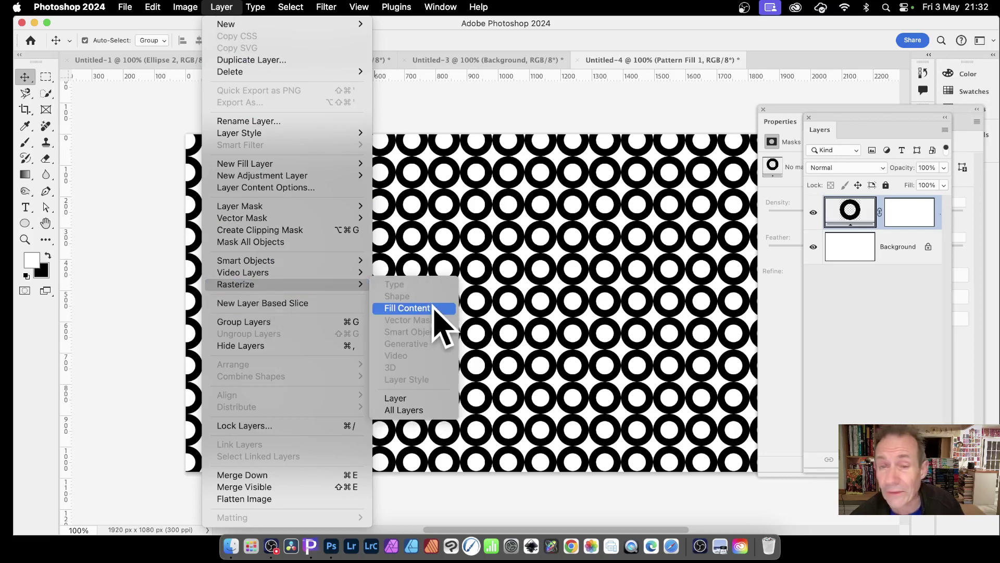
left_click(436, 313)
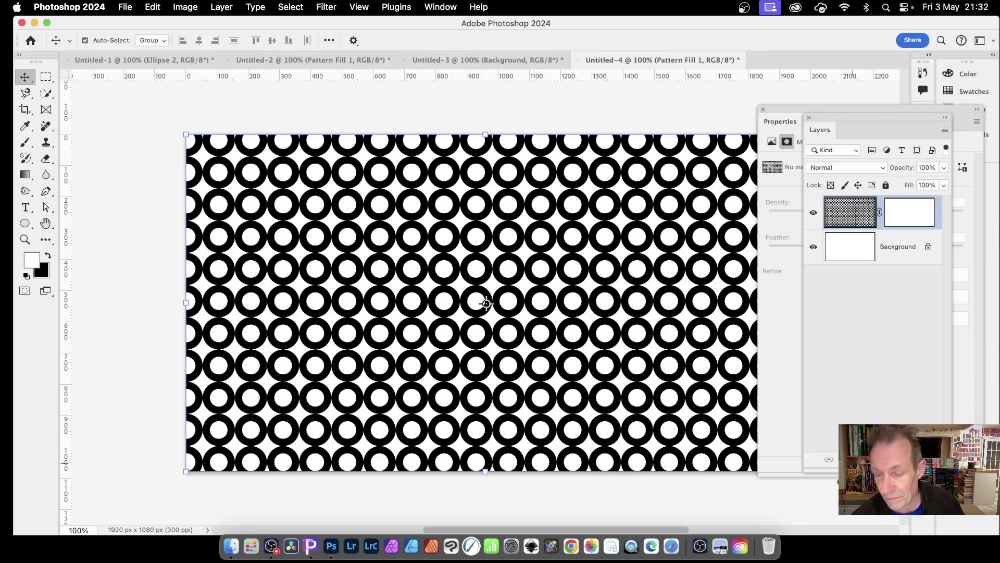
- Float the Layers panel out of its dock as a smaller, shorter window
left_click_drag(842, 125, 700, 94)
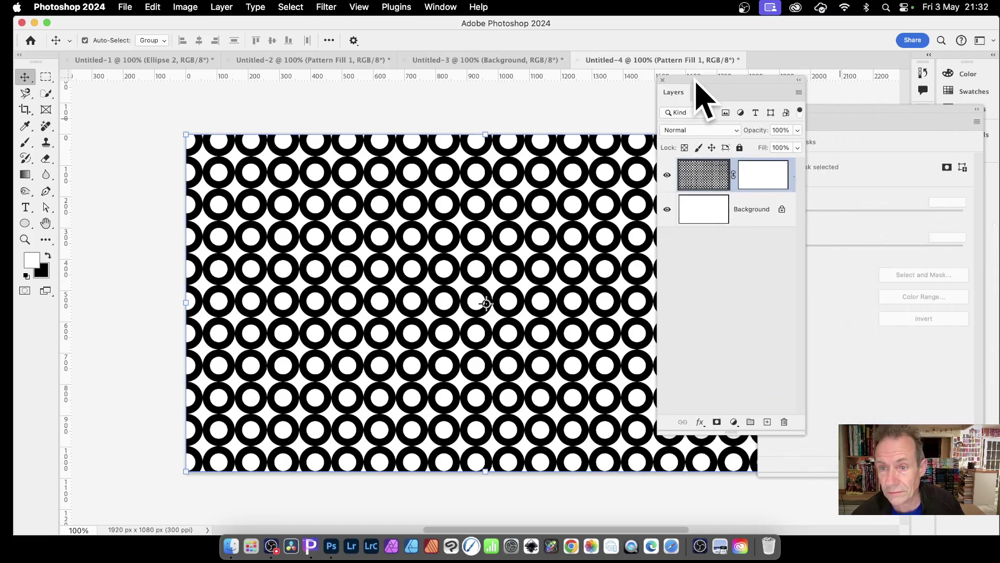
left_click_drag(731, 429, 739, 259)
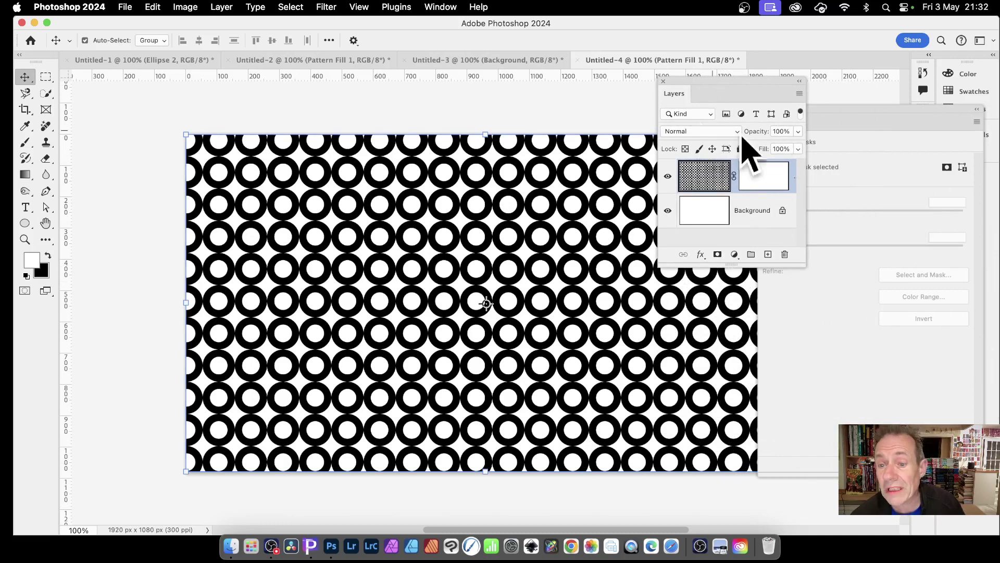
- Try a Drop Shadow with distance 25 on the rasterized rings, then undo it
left_click(701, 256)
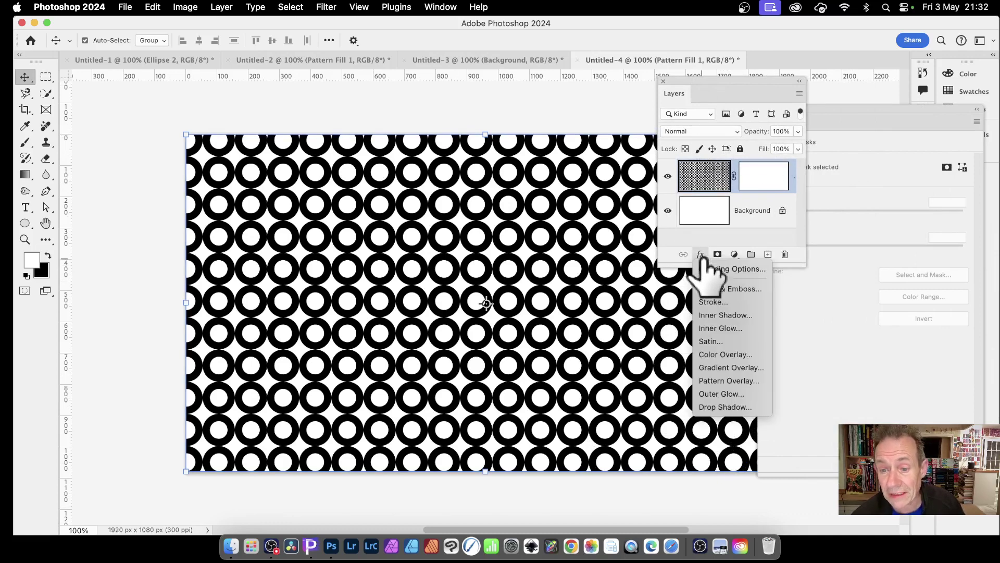
left_click(725, 407)
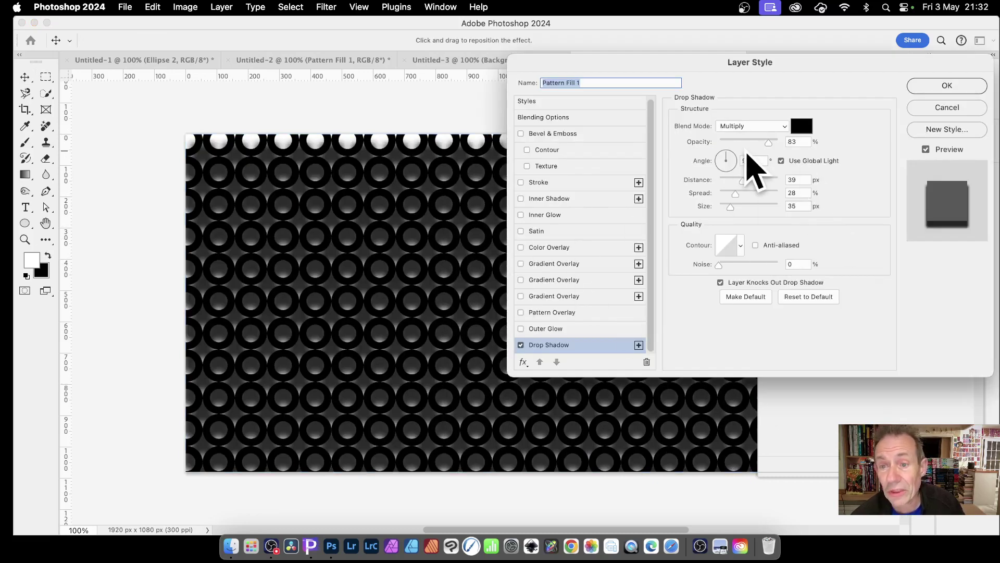
left_click_drag(742, 181, 726, 208)
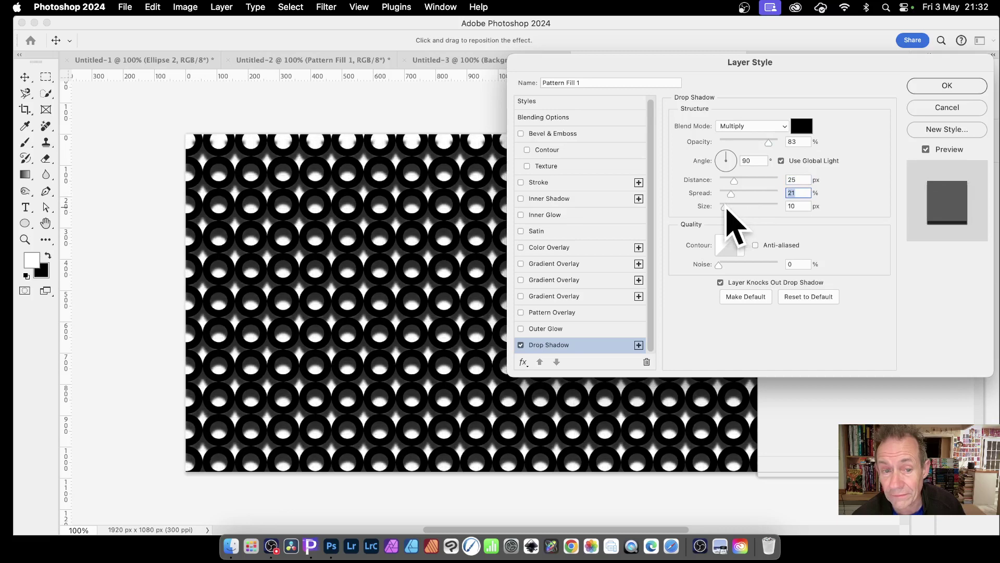
left_click(946, 85)
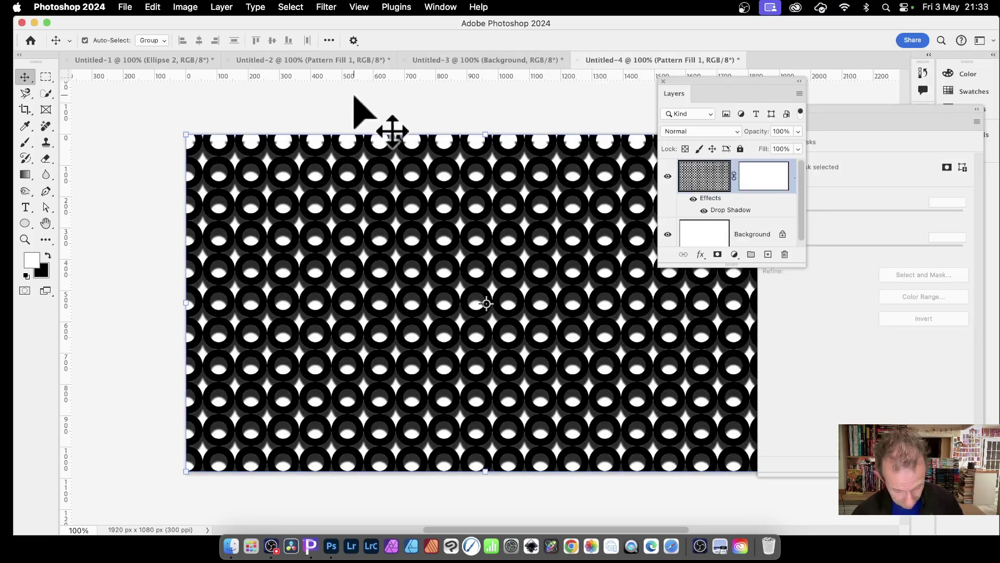
key("super+z")
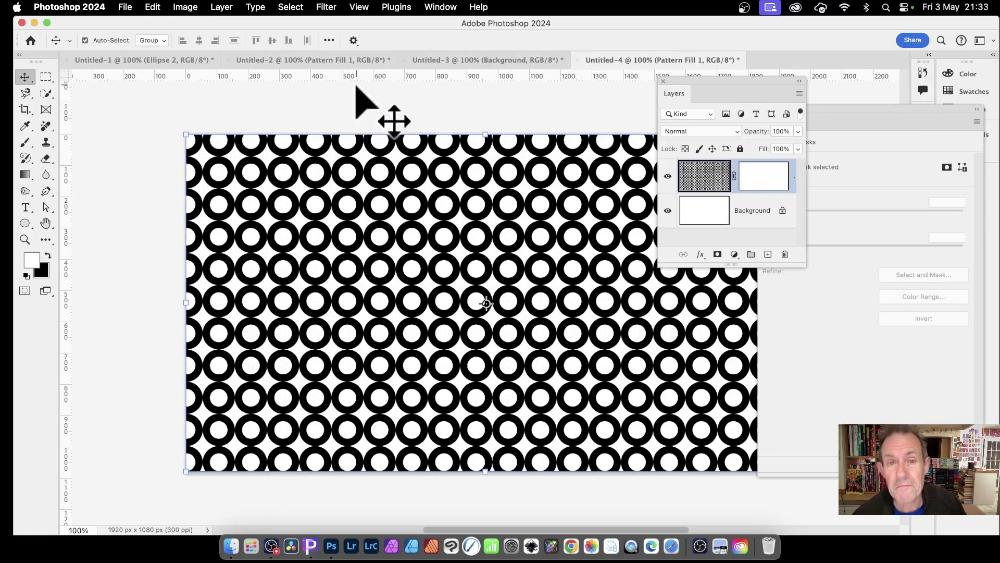